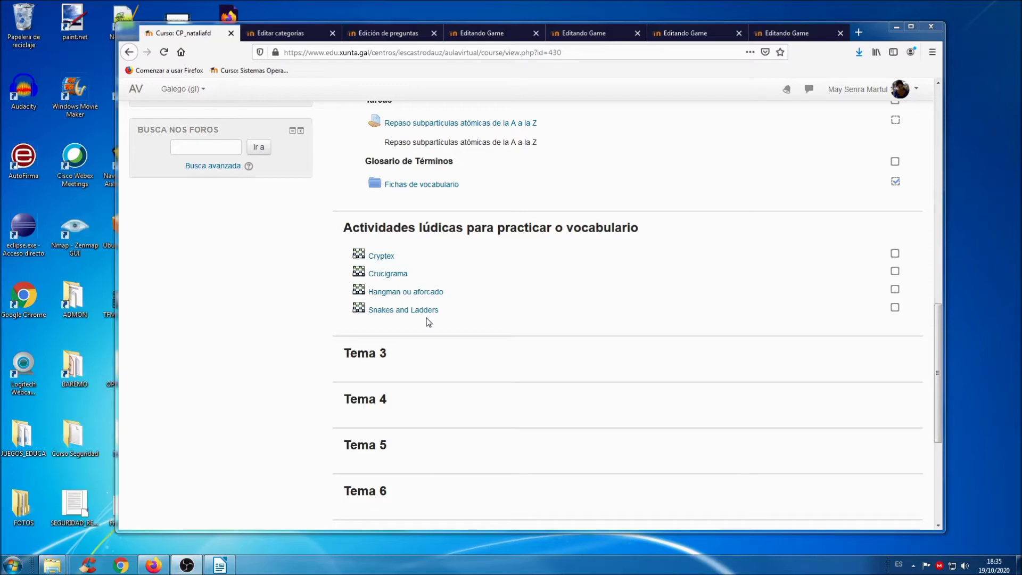
In the course's question category editor, fill in "Vocabulario para xogos" as the name of a new category.
click(292, 35)
scroll(339, 145, up, 3)
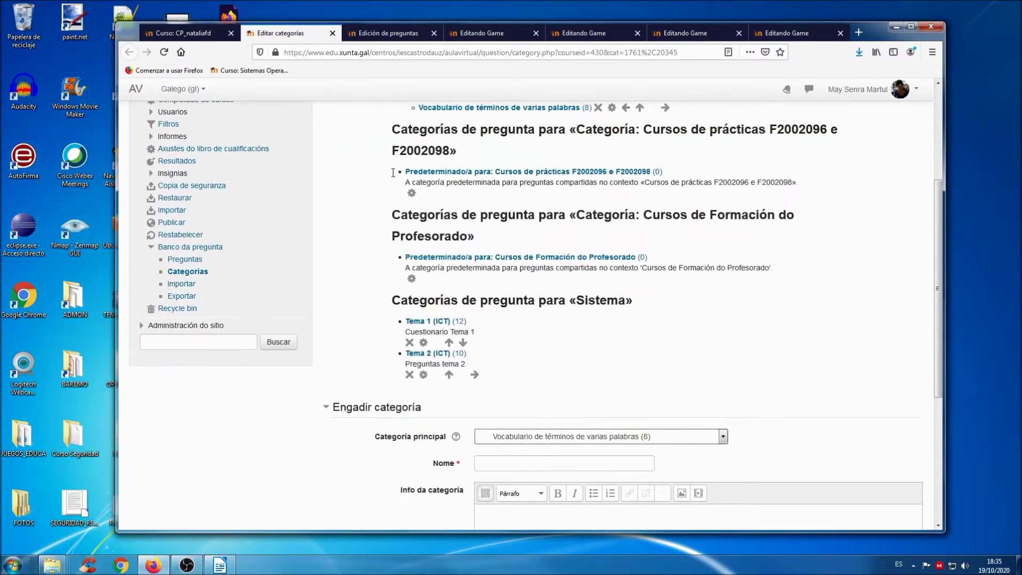
scroll(393, 172, up, 2)
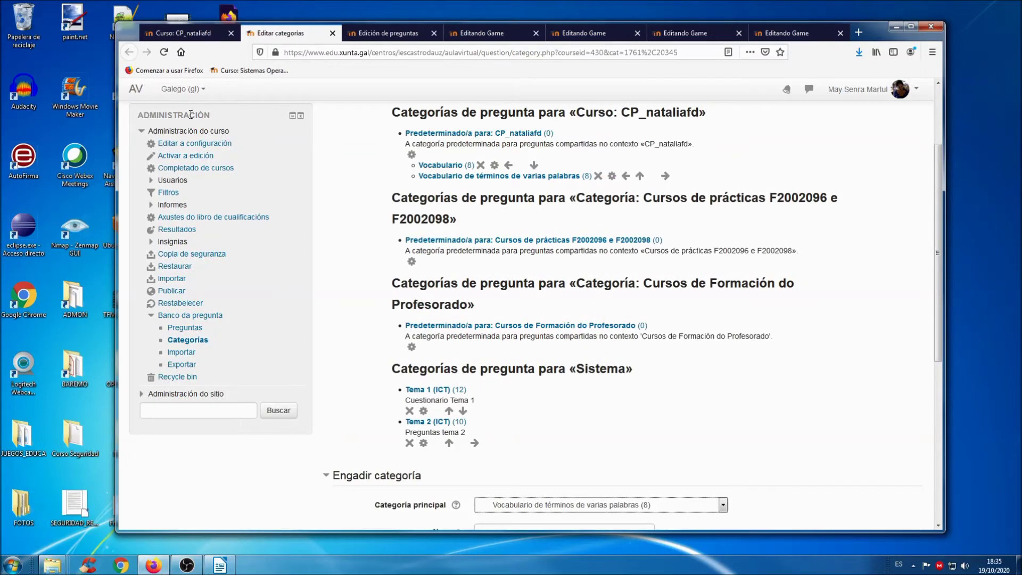
scroll(190, 114, up, 2)
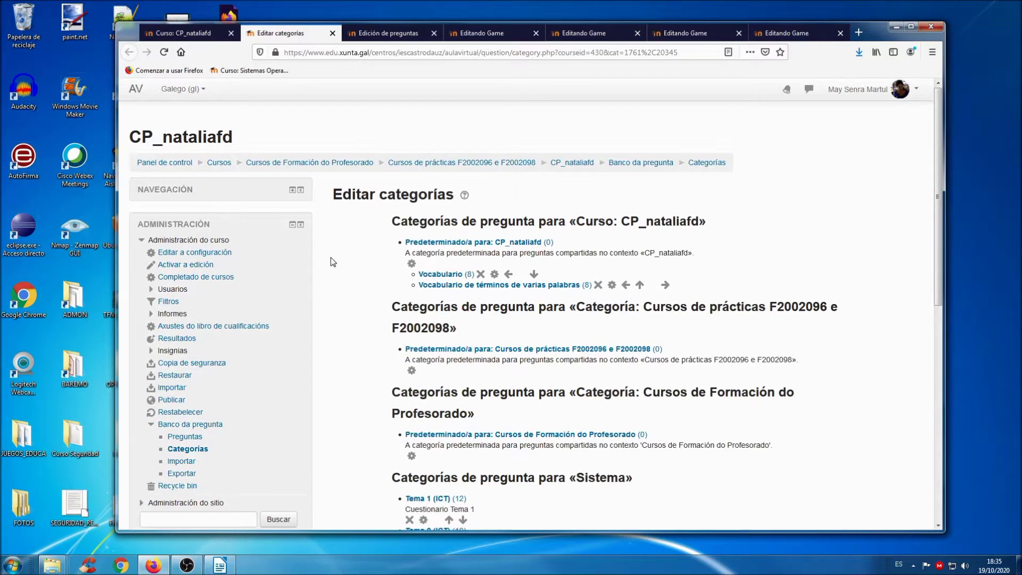
scroll(330, 257, down, 1)
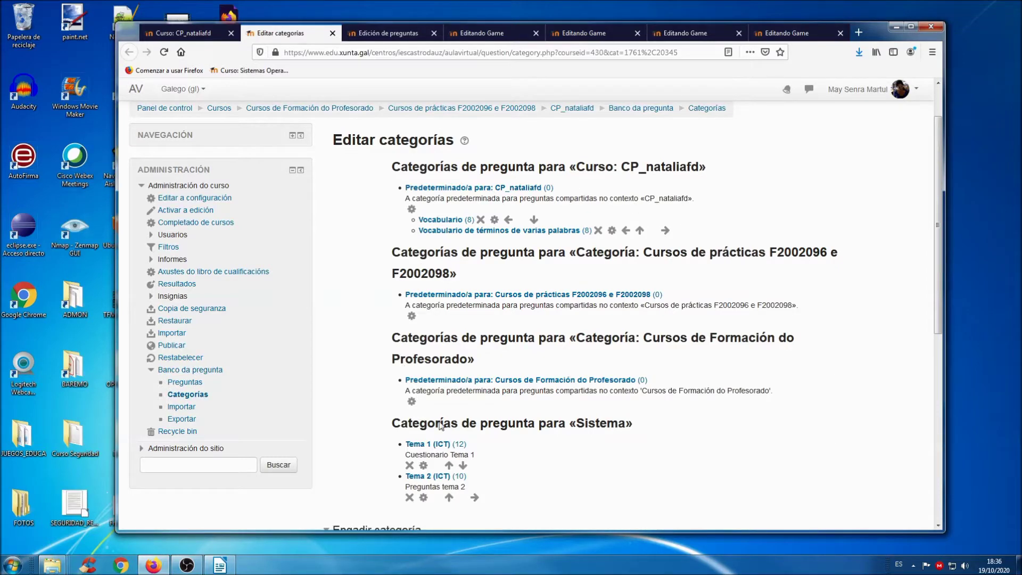
scroll(740, 408, down, 2)
scroll(739, 408, down, 3)
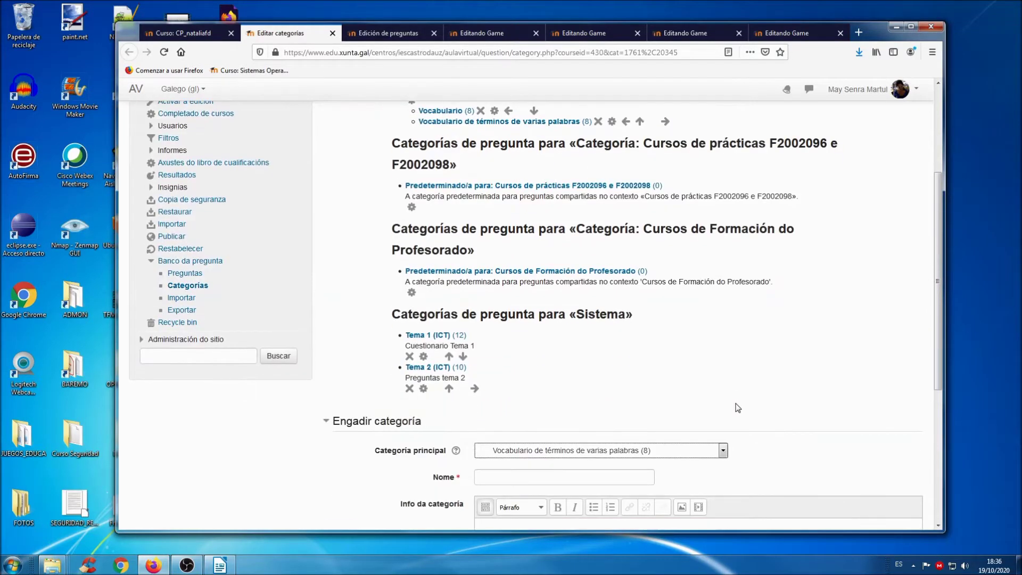
scroll(738, 408, down, 2)
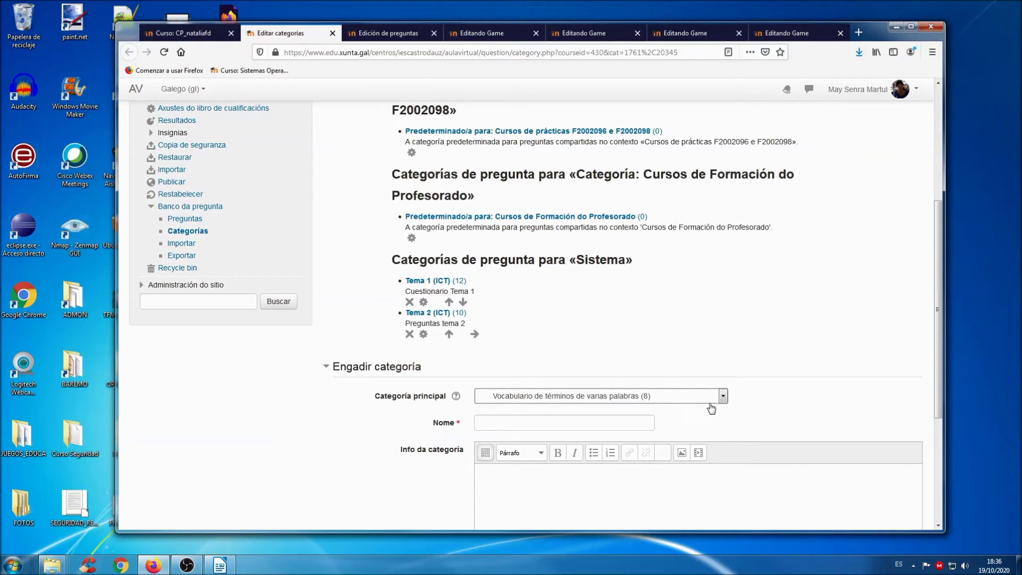
click(570, 425)
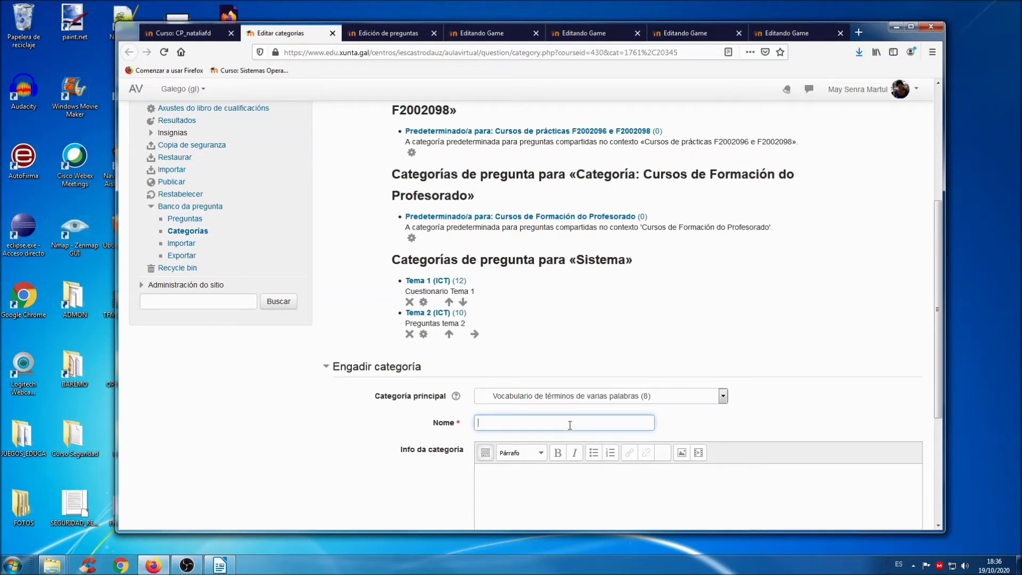
text(Vocabulario para xogos)
scroll(569, 423, down, 4)
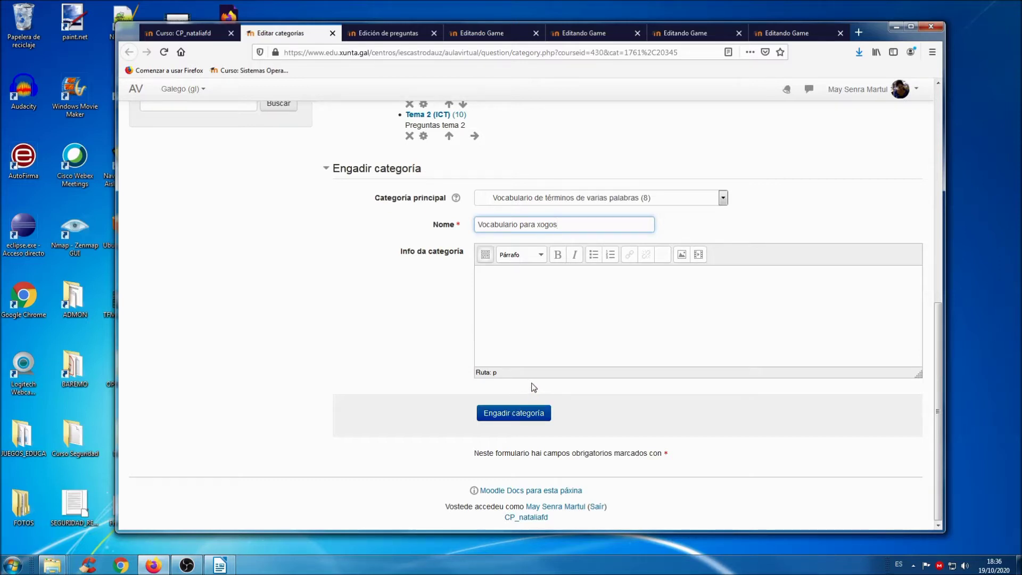
Switch to the course's question bank and list the questions of the Vocabulario category.
click(394, 35)
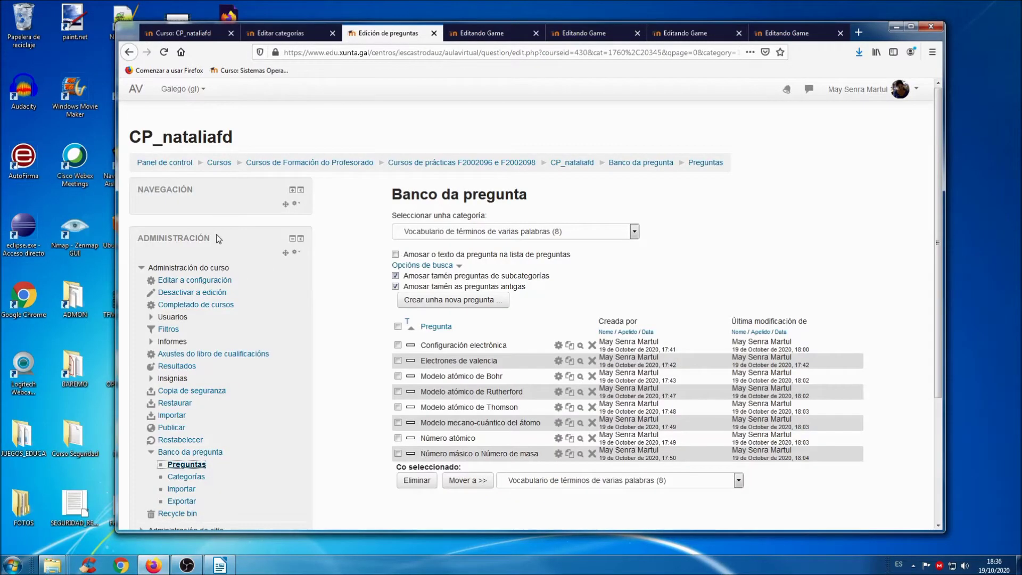
click(237, 270)
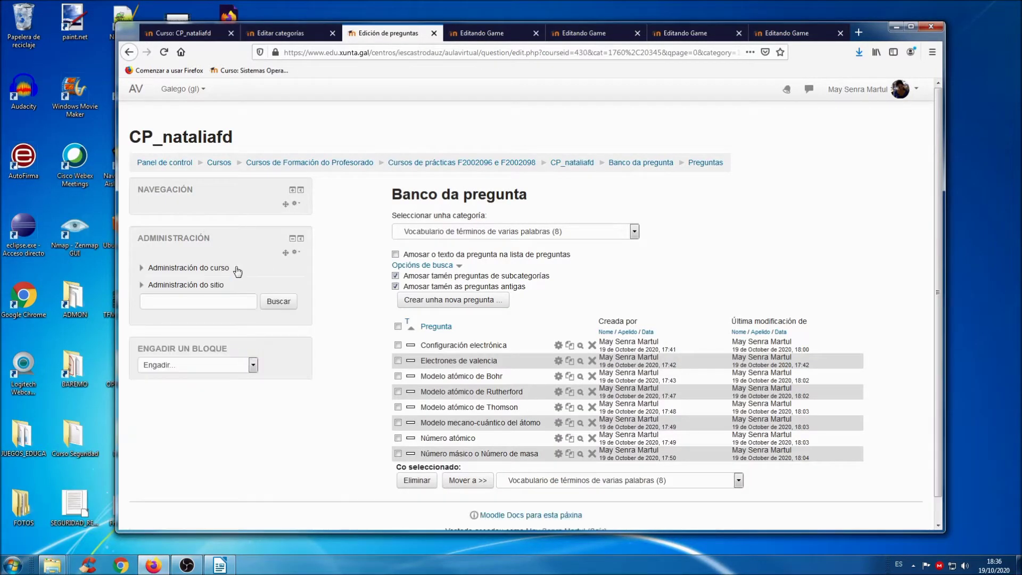
click(215, 271)
scroll(250, 394, down, 3)
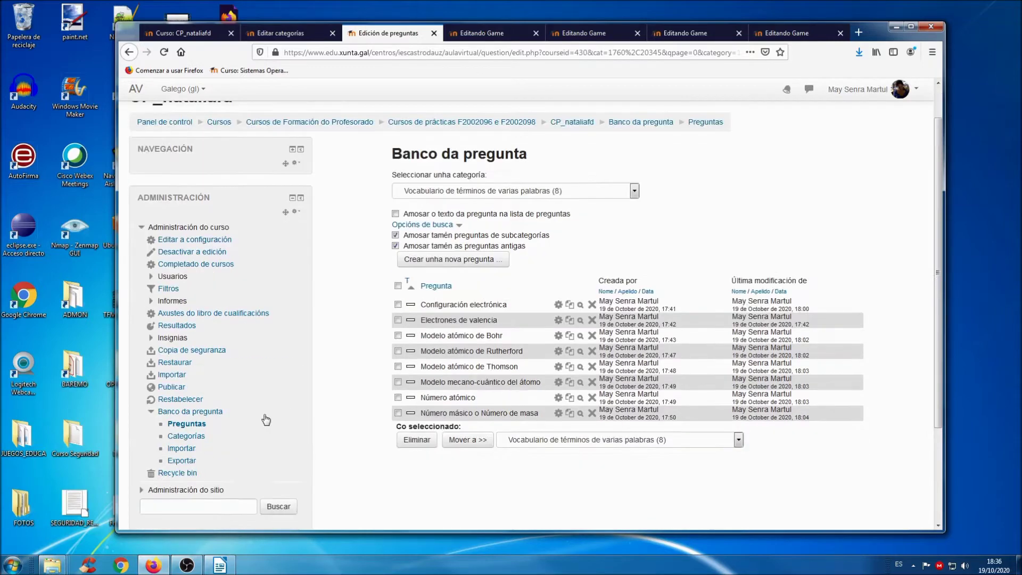
scroll(241, 362, up, 3)
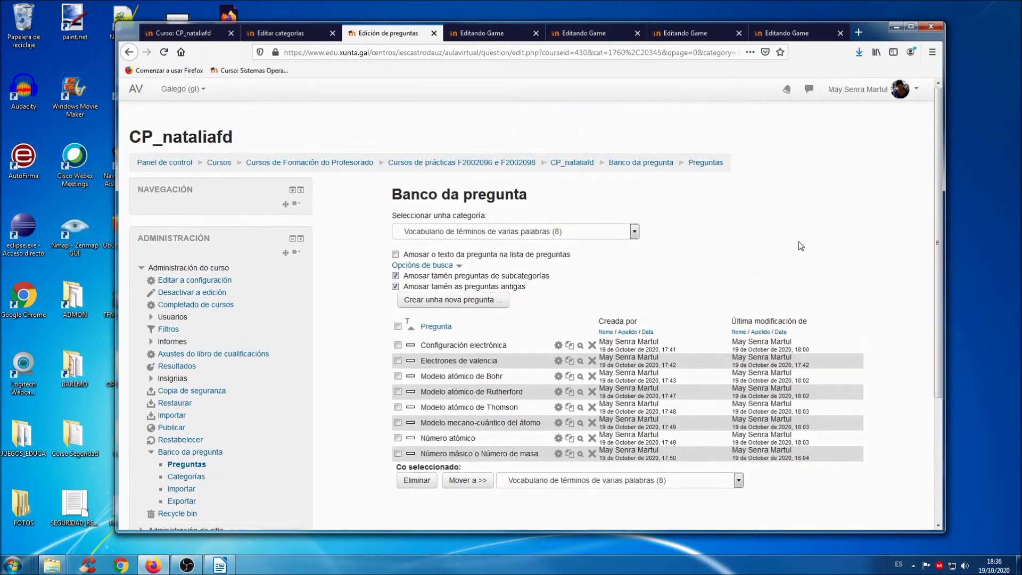
click(541, 235)
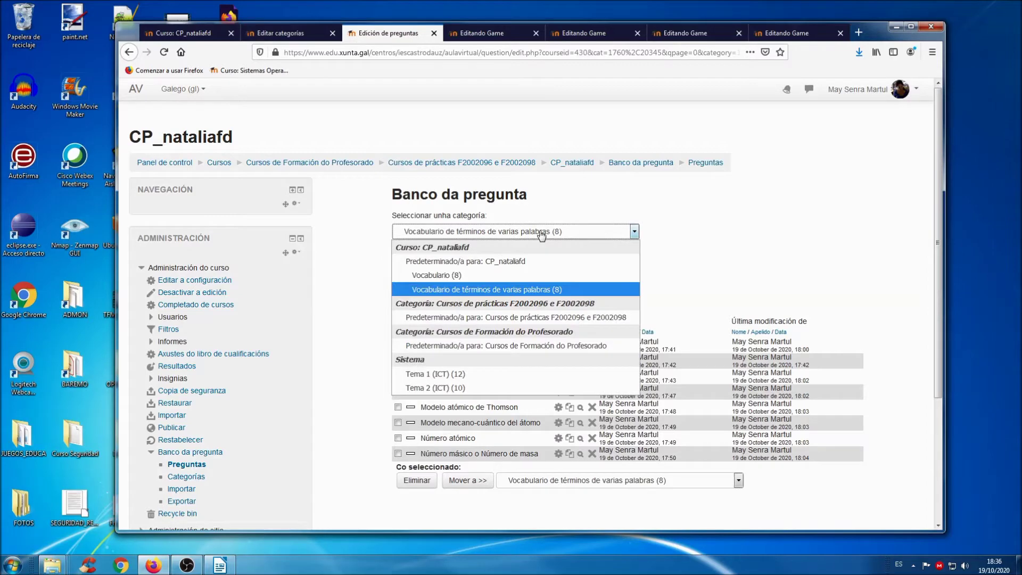
click(452, 278)
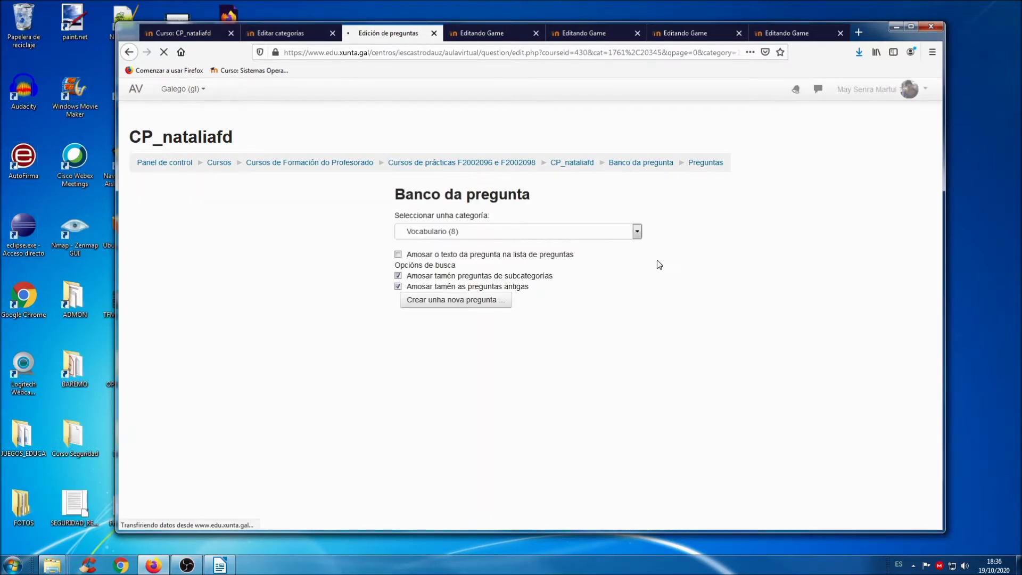
Start a new question of the type Resposta curta in the Vocabulario category.
click(470, 305)
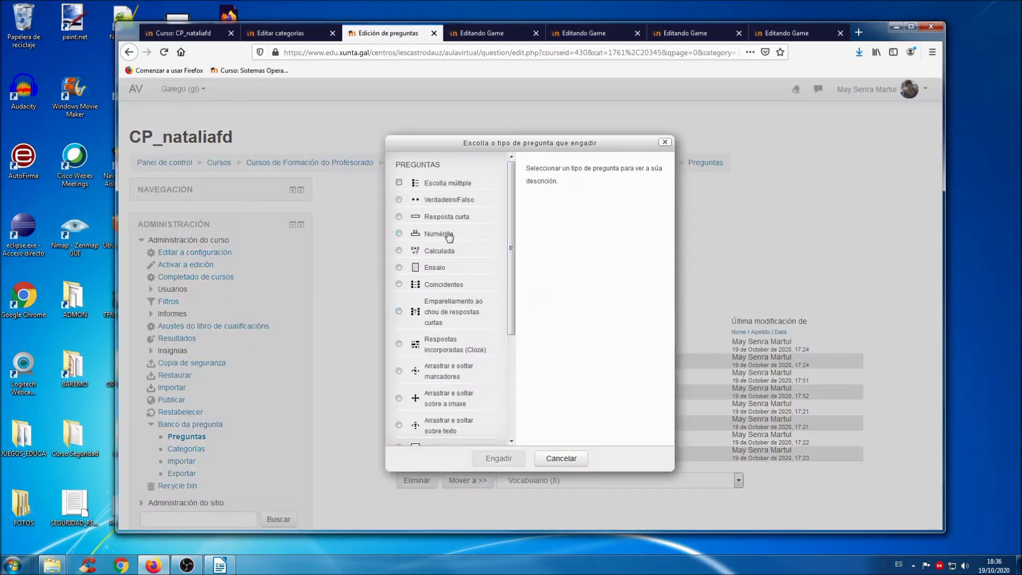
click(441, 223)
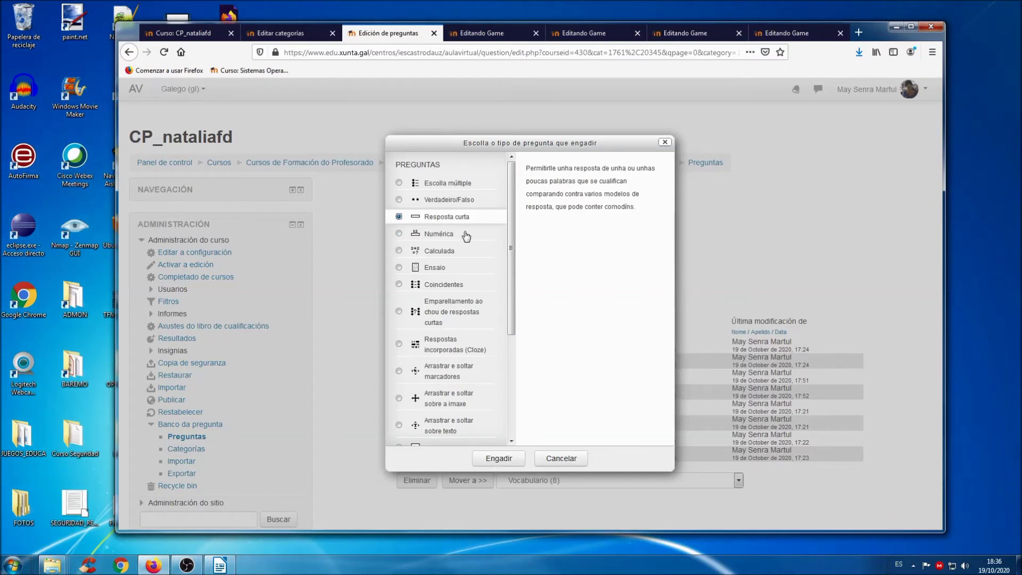
click(499, 458)
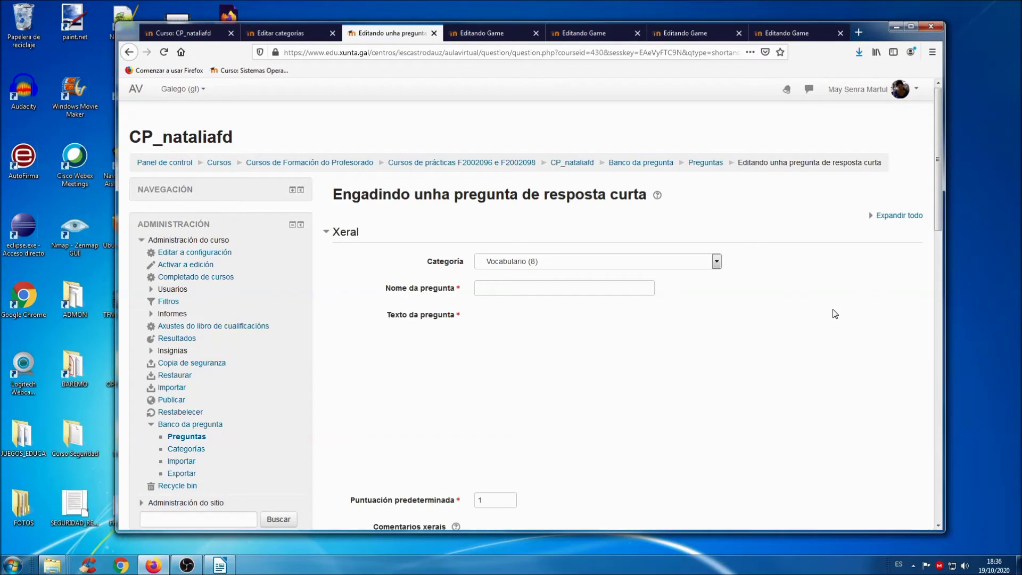
Copy the term "Anión" from the vocabulary sheet in LibreOffice Writer and enter it as the question name in the browser form.
scroll(771, 312, down, 2)
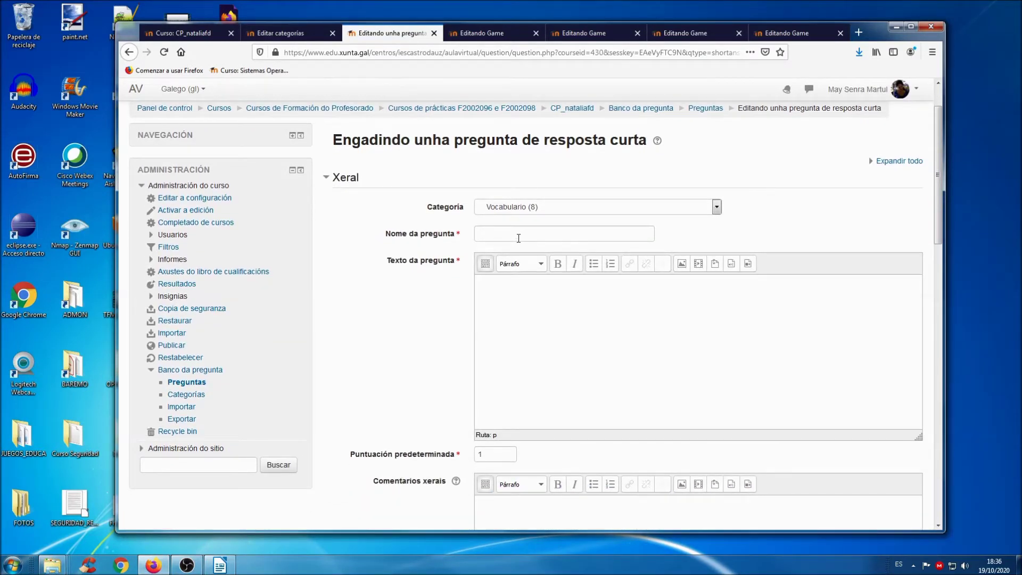
click(520, 232)
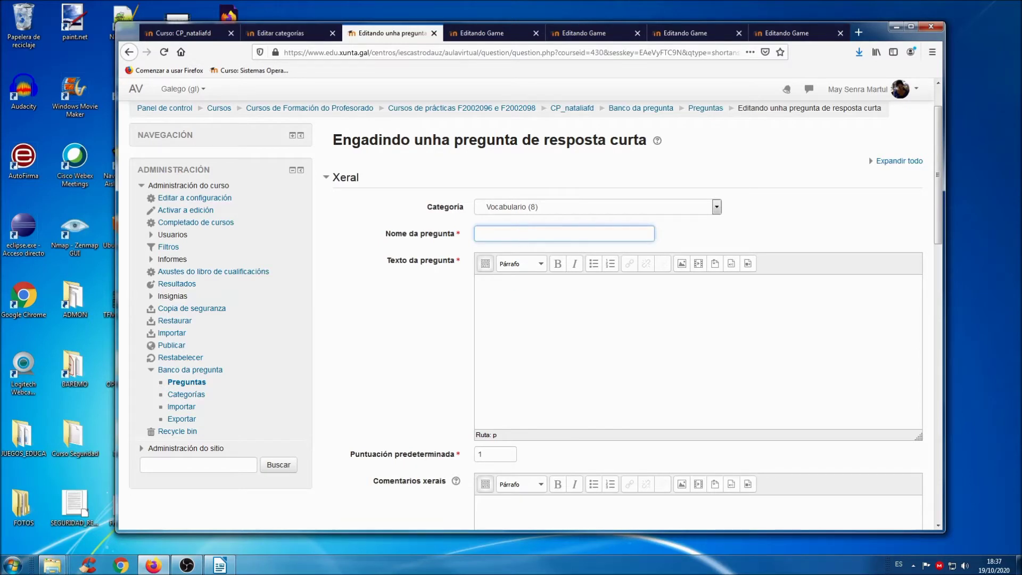
click(226, 567)
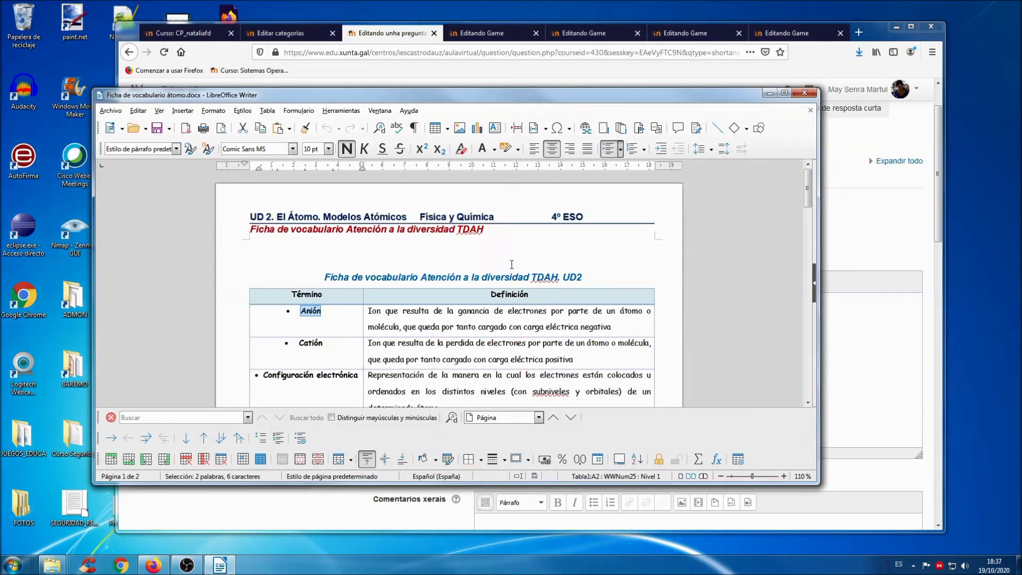
right_click(314, 312)
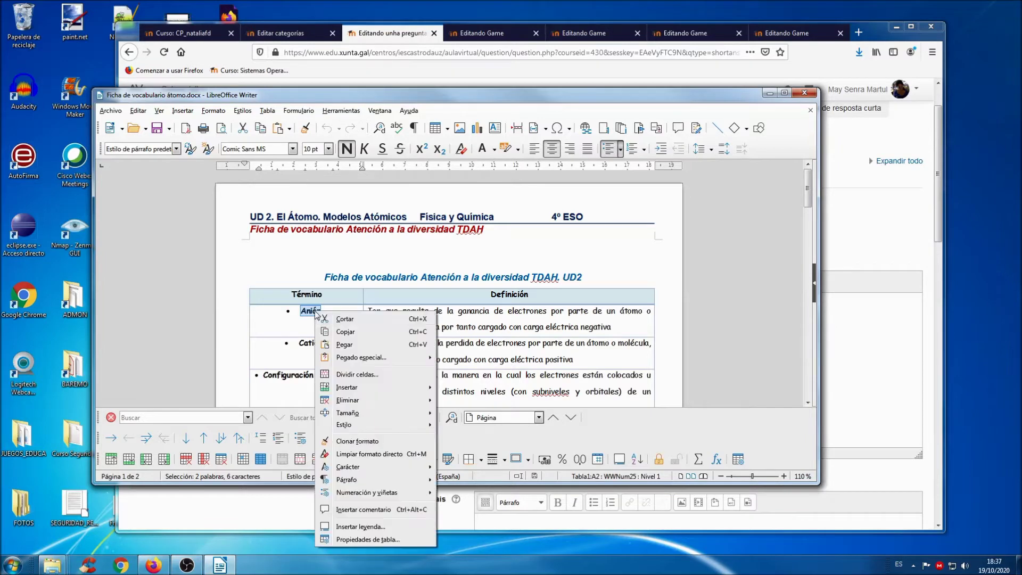
click(356, 331)
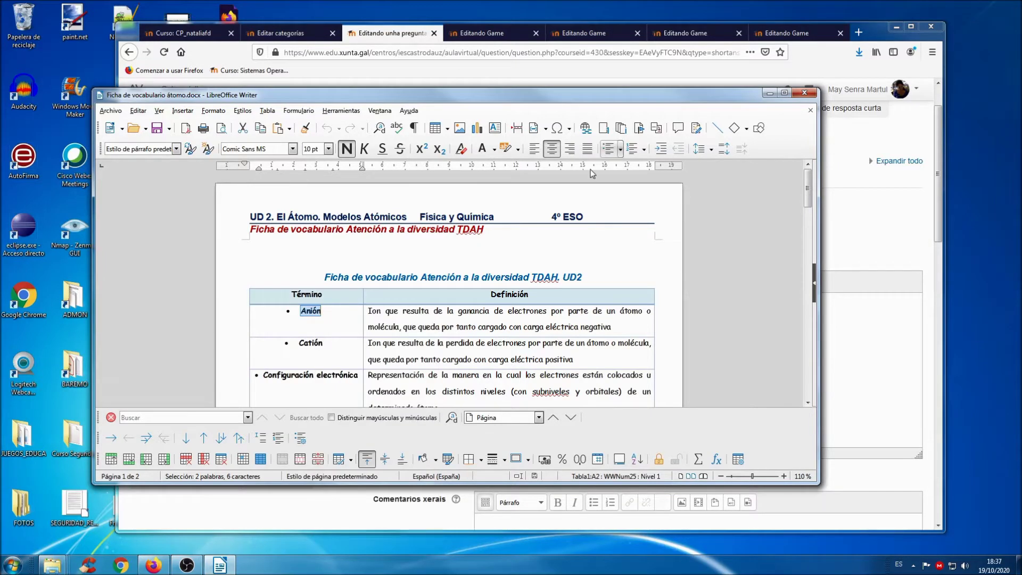
click(769, 93)
click(490, 249)
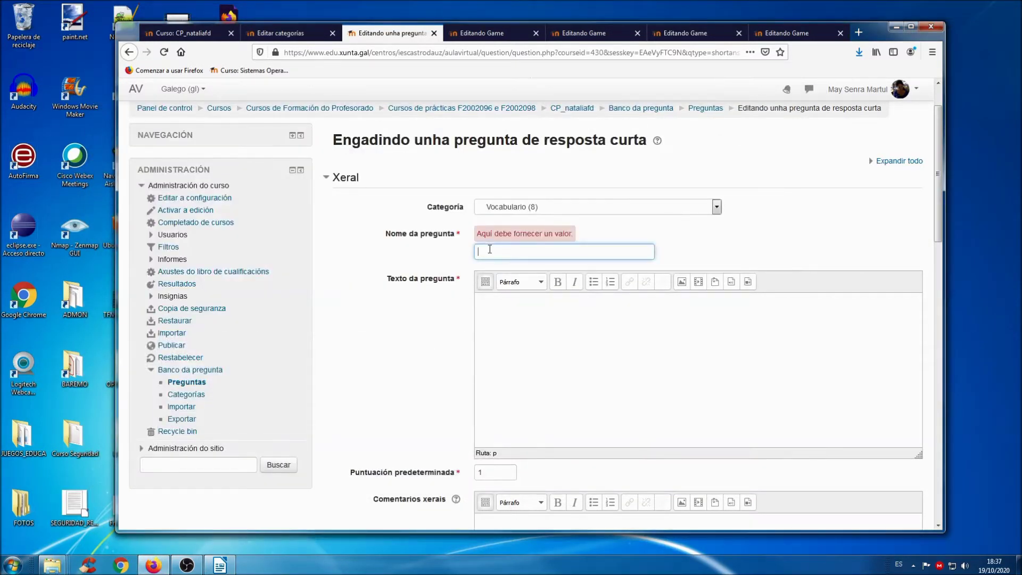
text(Anión)
Copy the definition of Anión from the LibreOffice Writer vocabulary table and paste it as the question text in the browser form.
click(222, 568)
drag(368, 310, 617, 323)
key(ctrl+c)
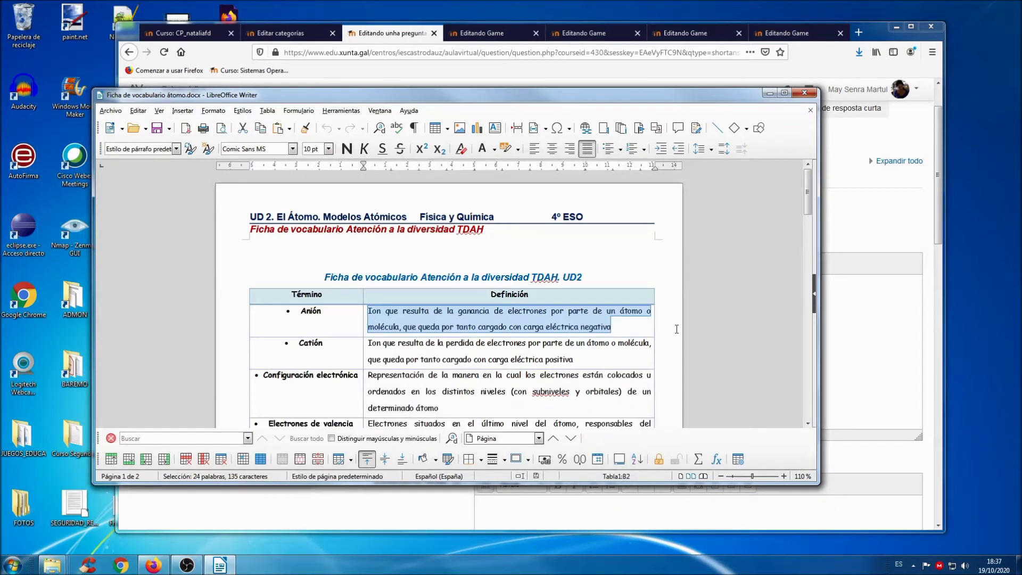
click(868, 328)
key(ctrl+v)
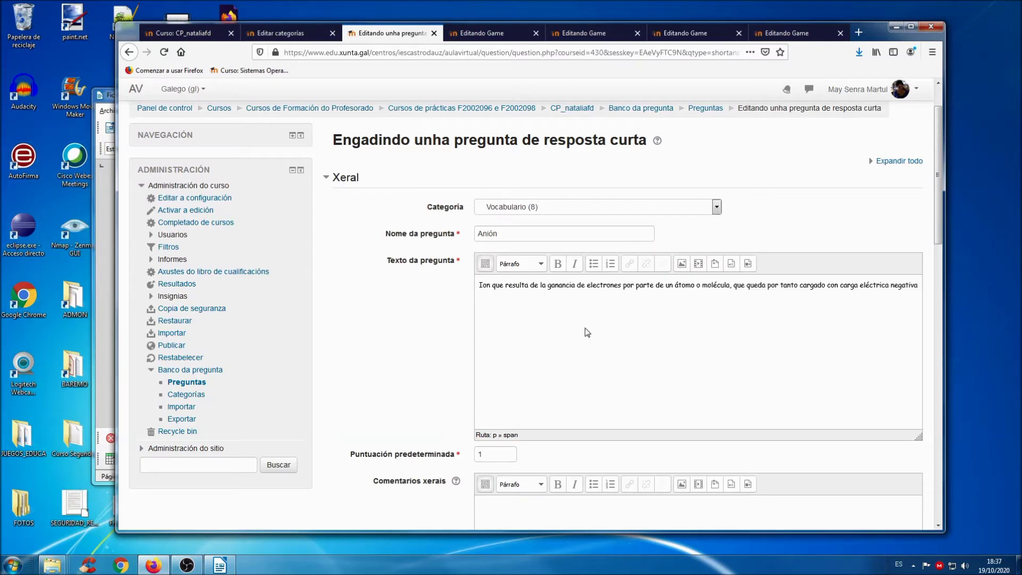
Reuse the question name "Anión" as Resposta 2 and set its grade to 100%.
double_click(488, 235)
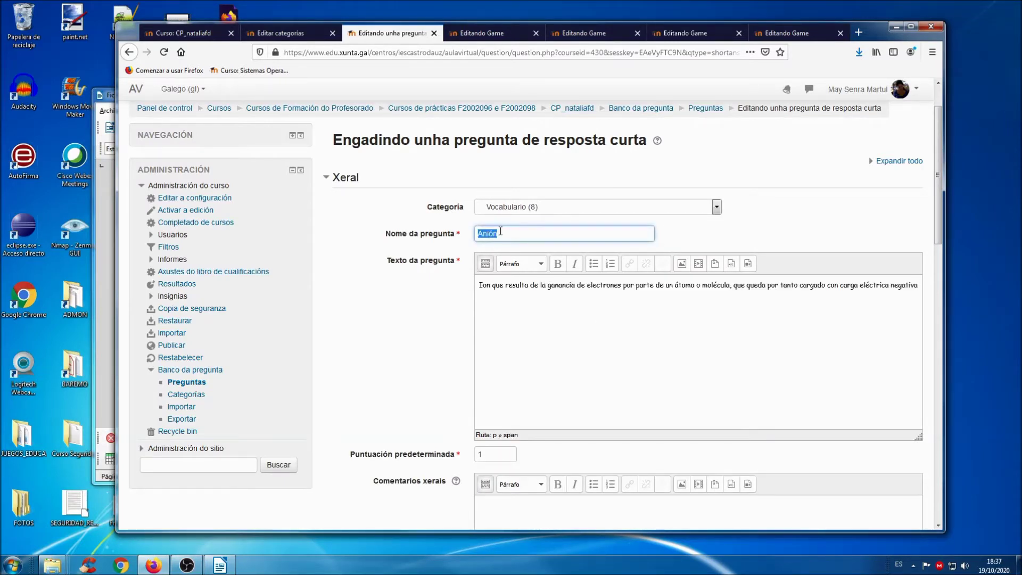
scroll(631, 335, down, 4)
scroll(631, 334, down, 4)
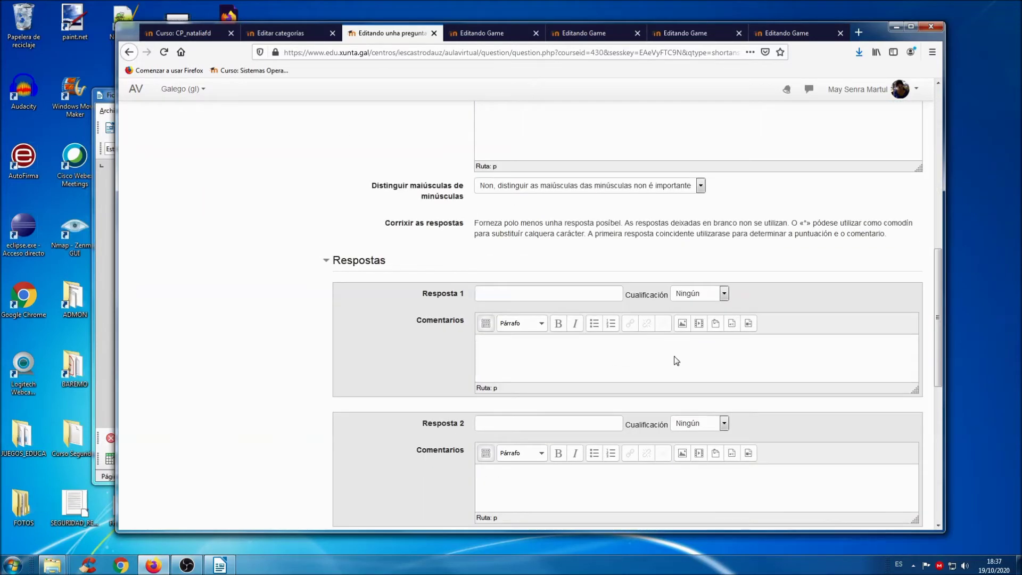
click(507, 424)
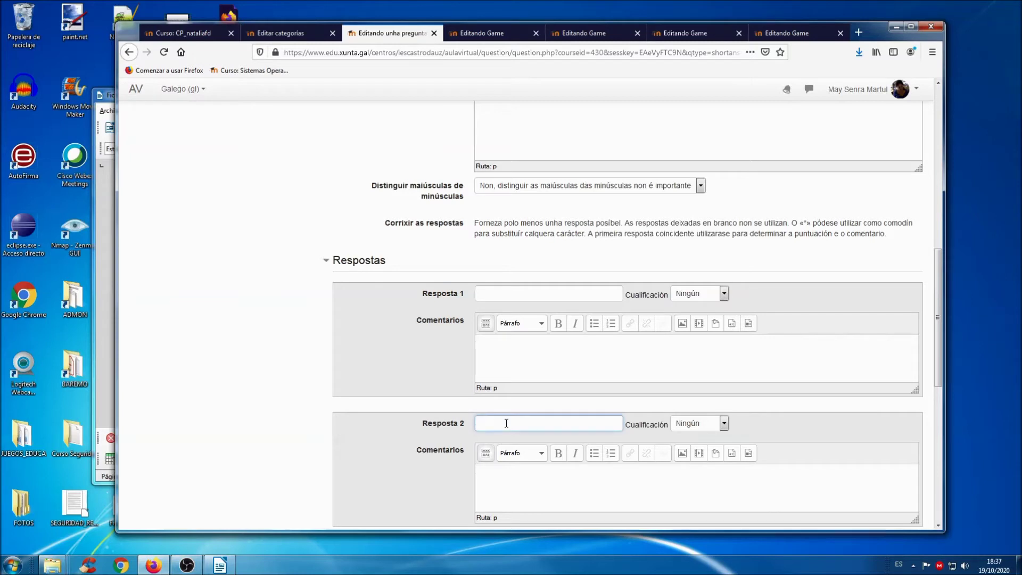
text(Anión)
click(724, 423)
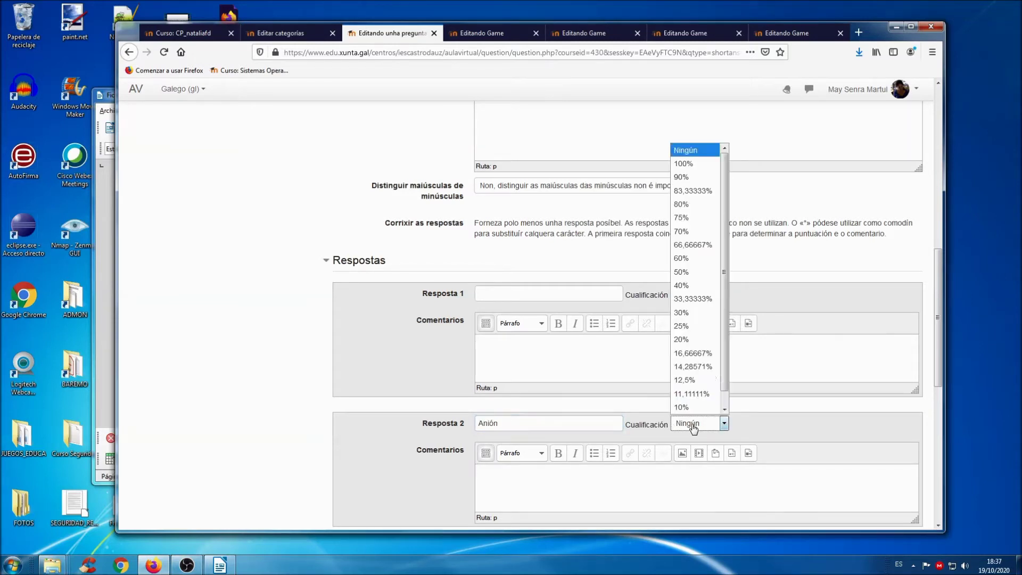
click(692, 163)
Enter the unaccented form "Anion" as Resposta 1 and set its grade to 100%.
click(509, 294)
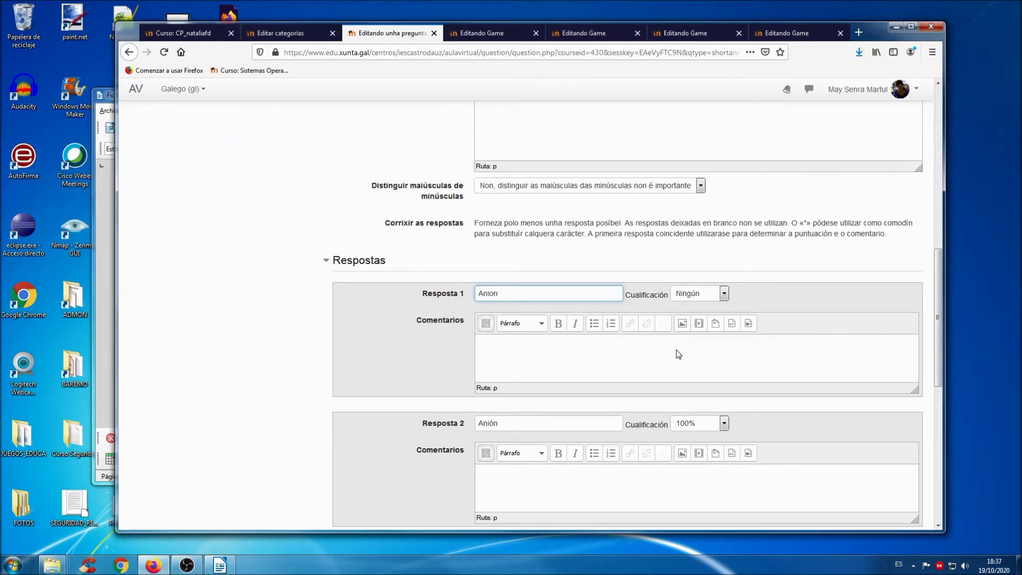
scroll(679, 354, up, 6)
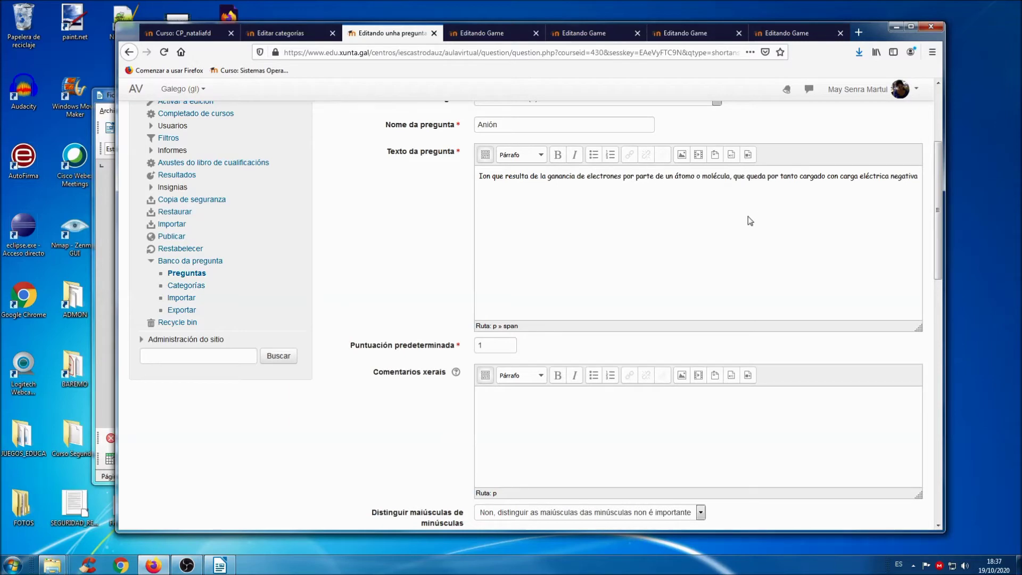
scroll(750, 221, down, 5)
click(542, 354)
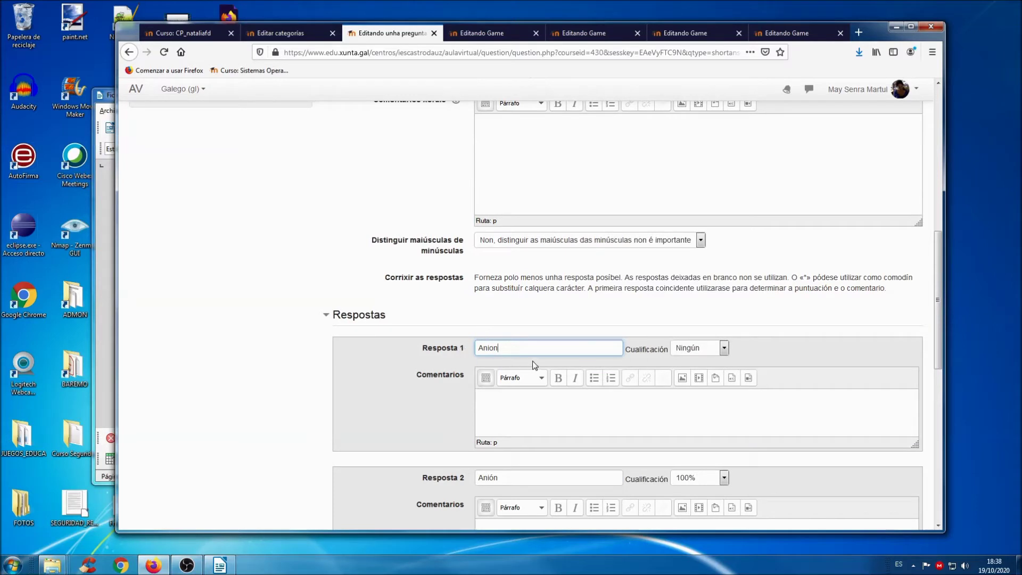
click(702, 353)
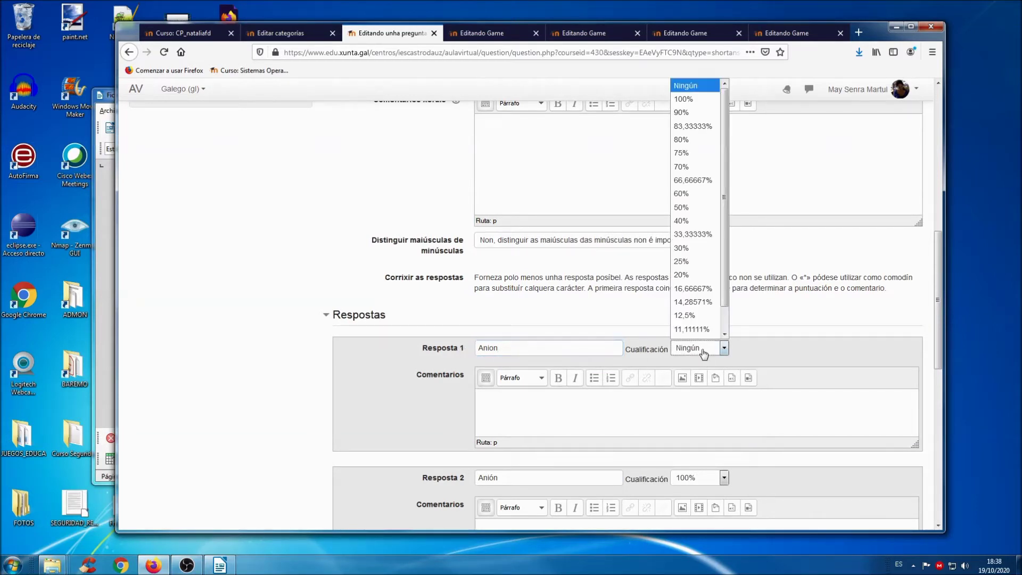
click(702, 100)
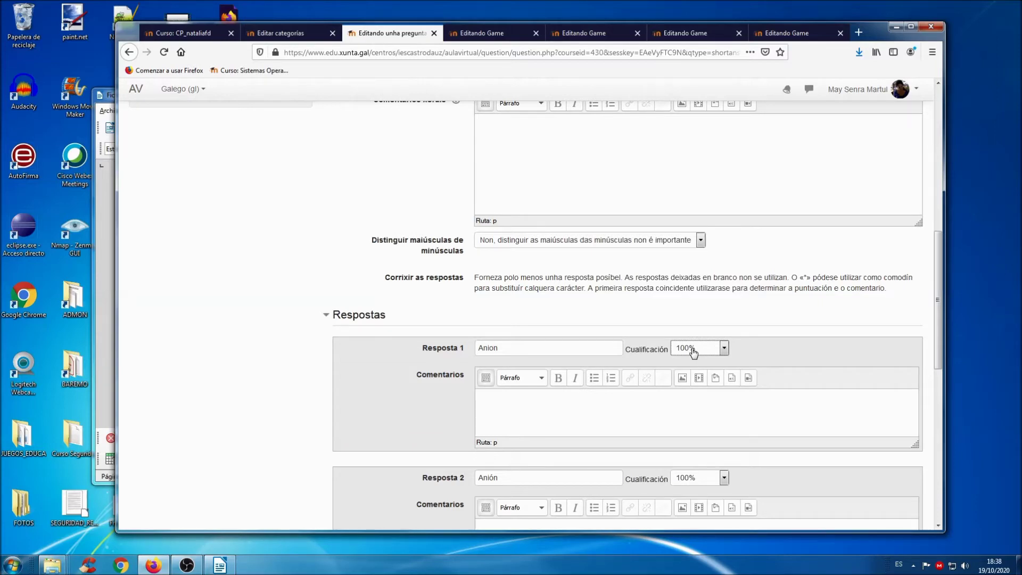
scroll(693, 352, down, 8)
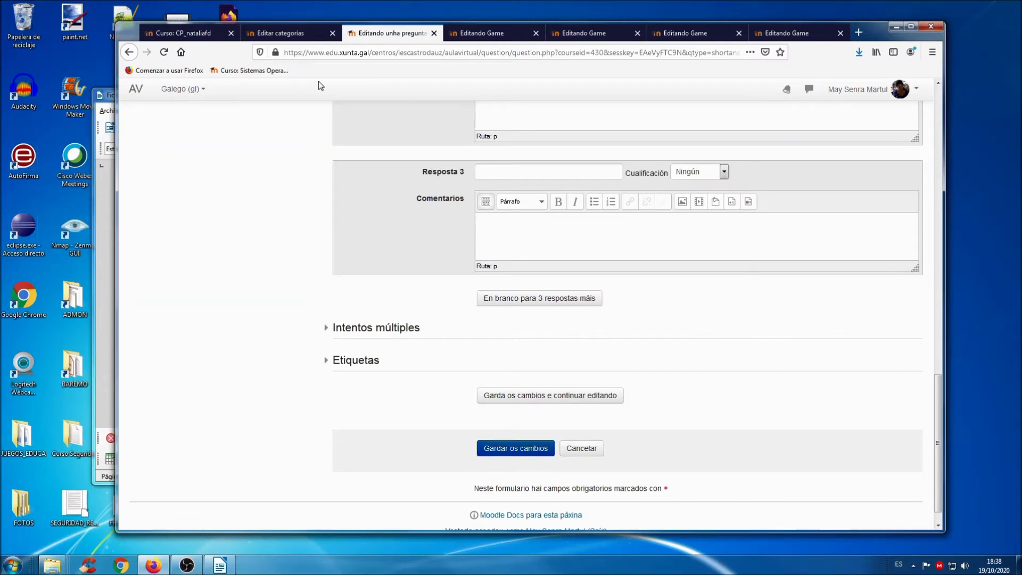
Return to the course page and open the list of questions in the course's question bank.
click(319, 33)
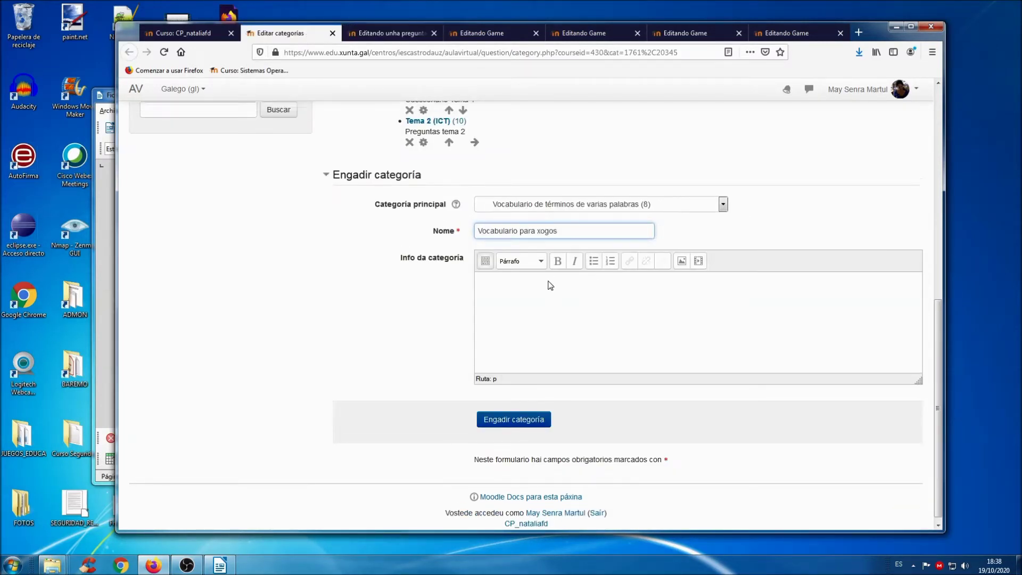
scroll(551, 286, up, 3)
click(205, 34)
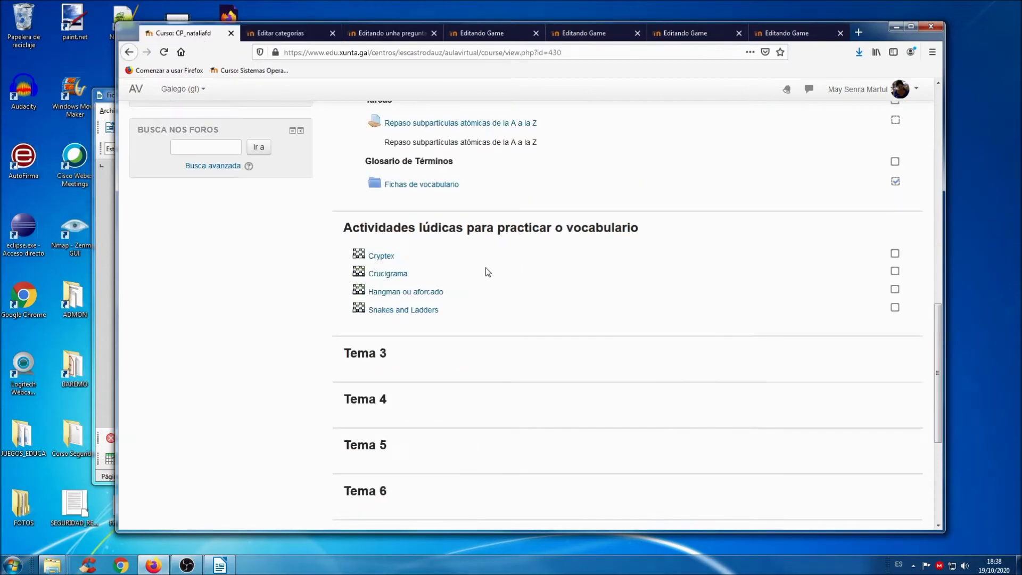
scroll(497, 287, up, 8)
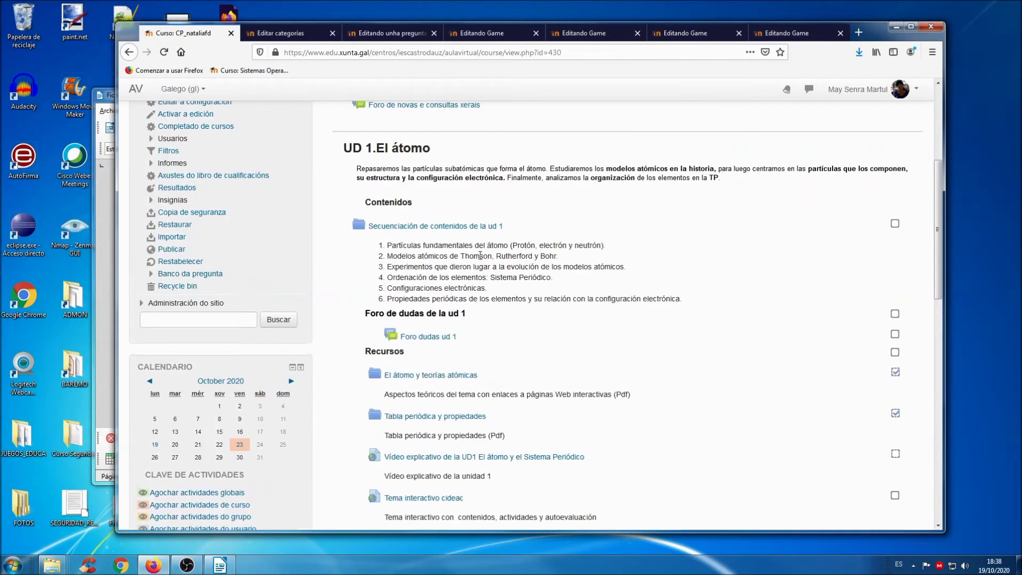
click(191, 274)
click(190, 289)
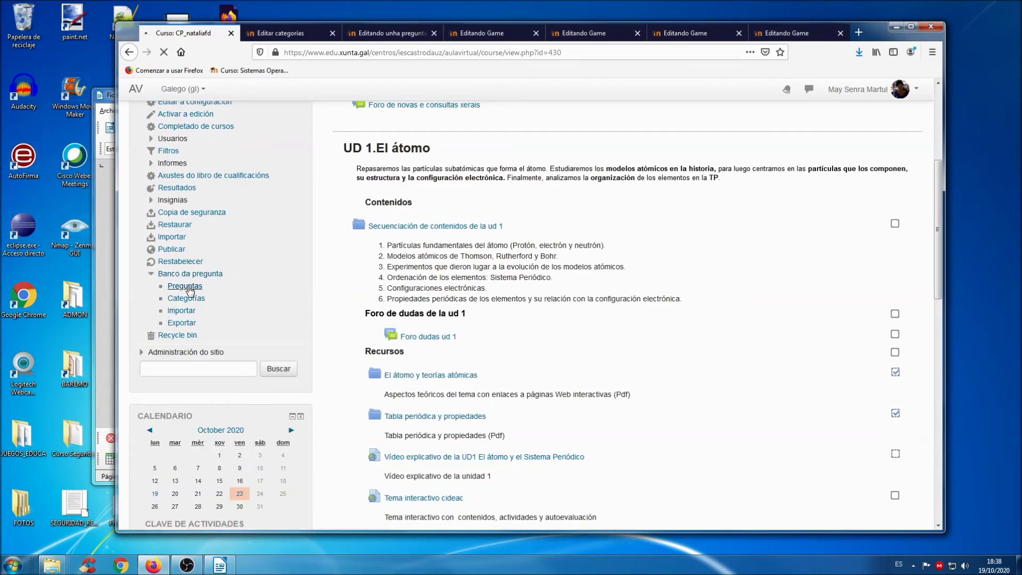
View the question bank's Vocabulario category, followed by the category Vocabulario de términos de varias palabras.
click(453, 231)
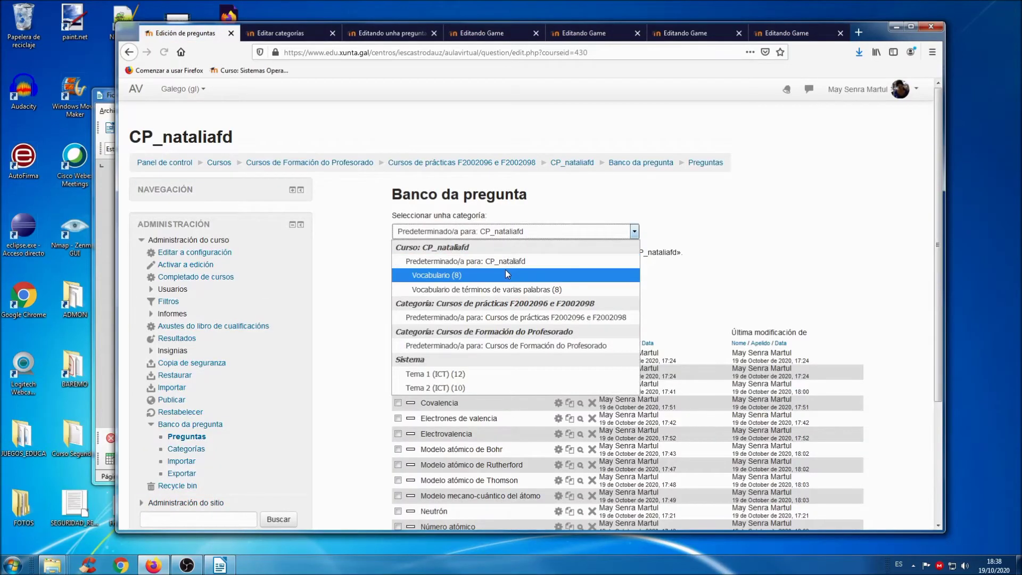
click(515, 274)
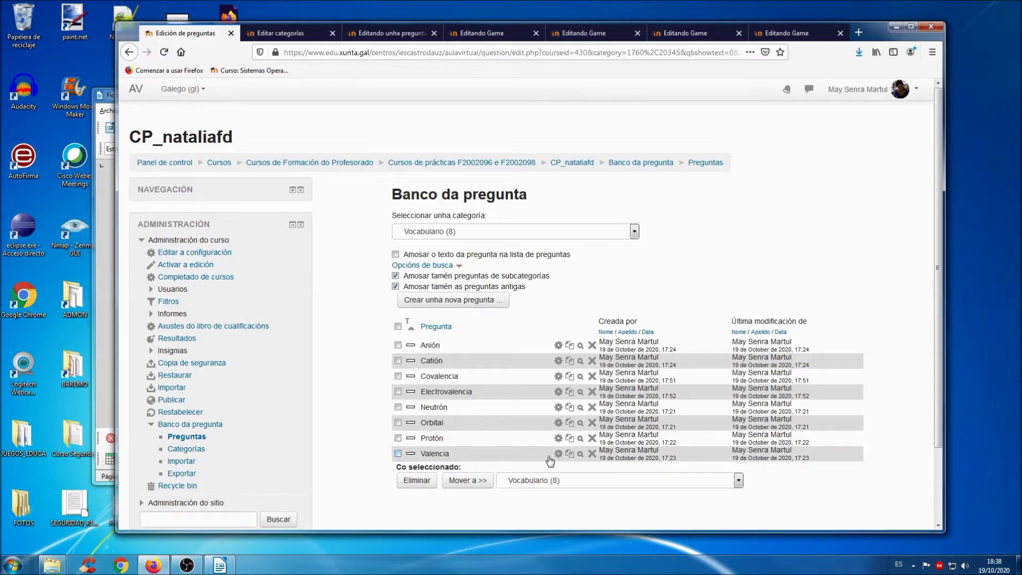
click(539, 233)
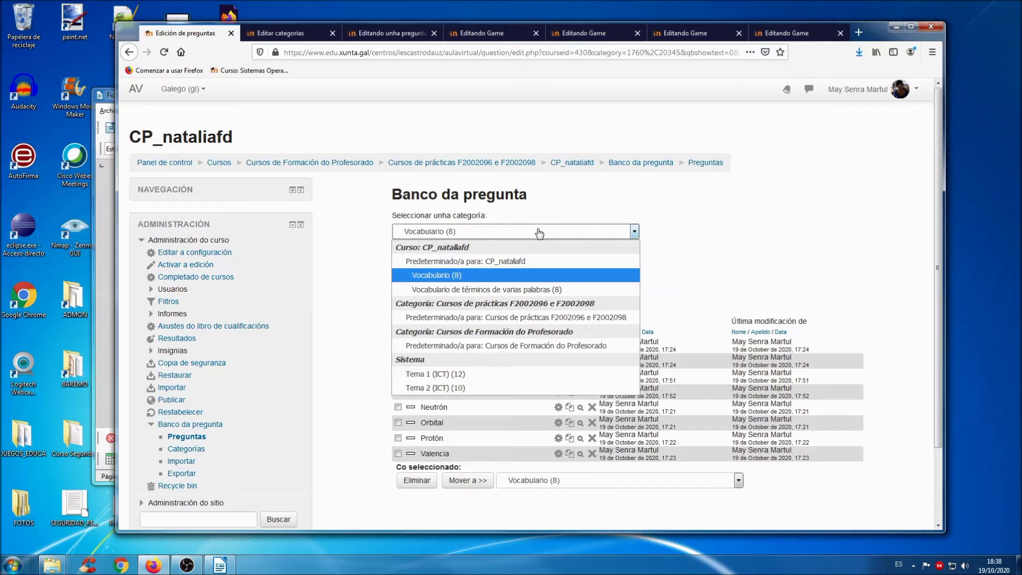
click(453, 290)
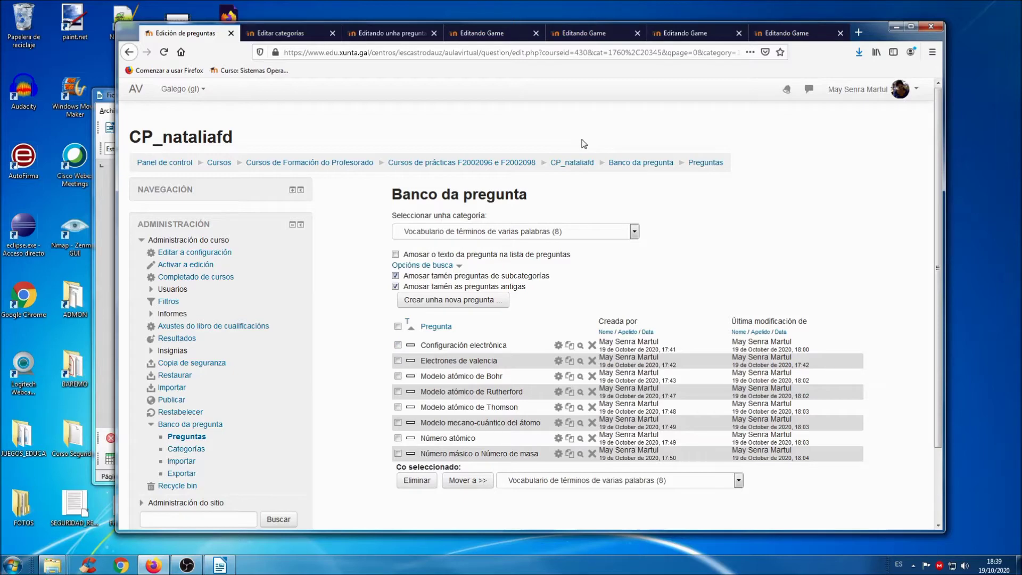
Examine the Cryptex game's general settings, including the available sources of questions and the selected question category.
click(495, 37)
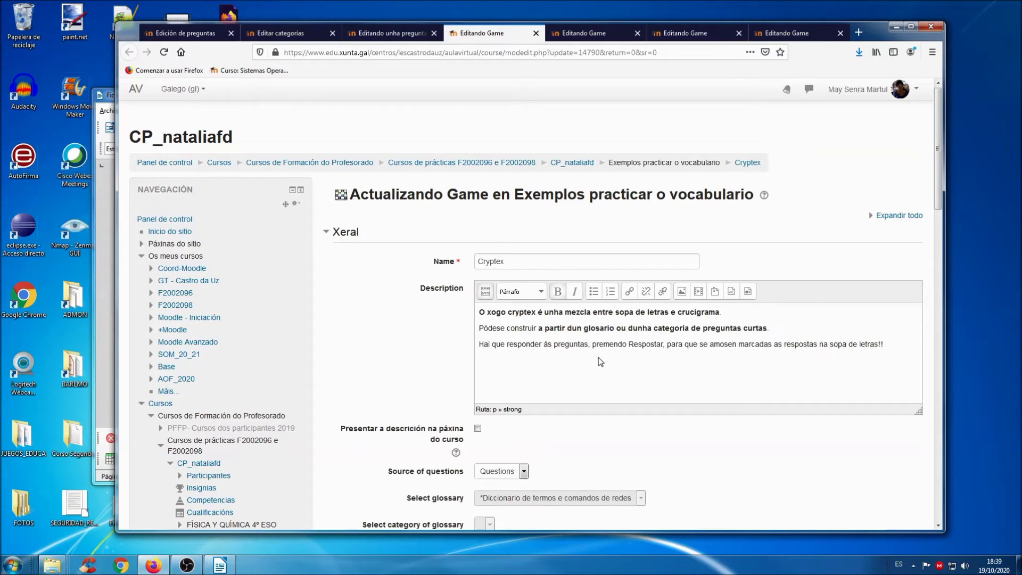
scroll(599, 360, down, 1)
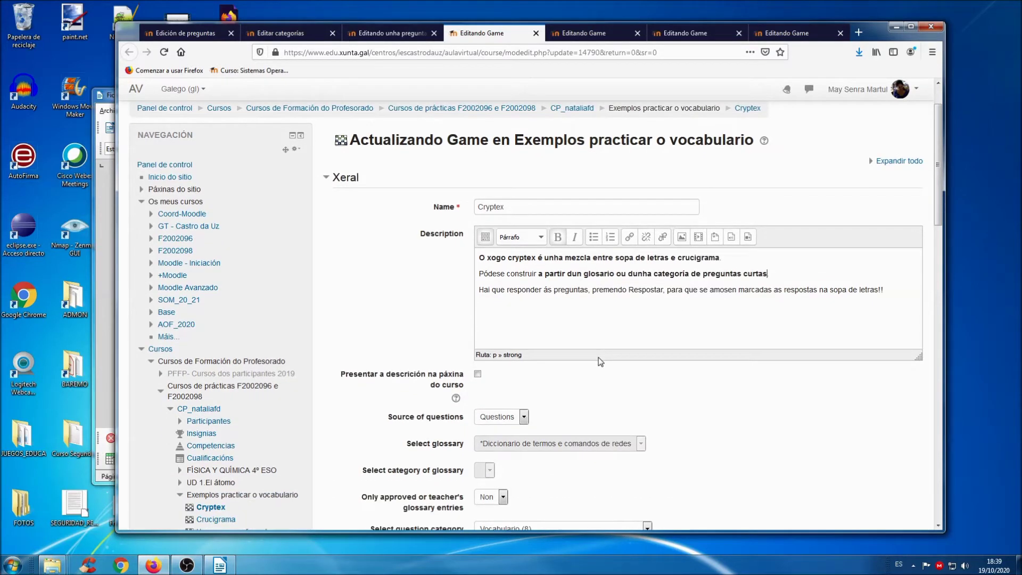
scroll(640, 366, down, 3)
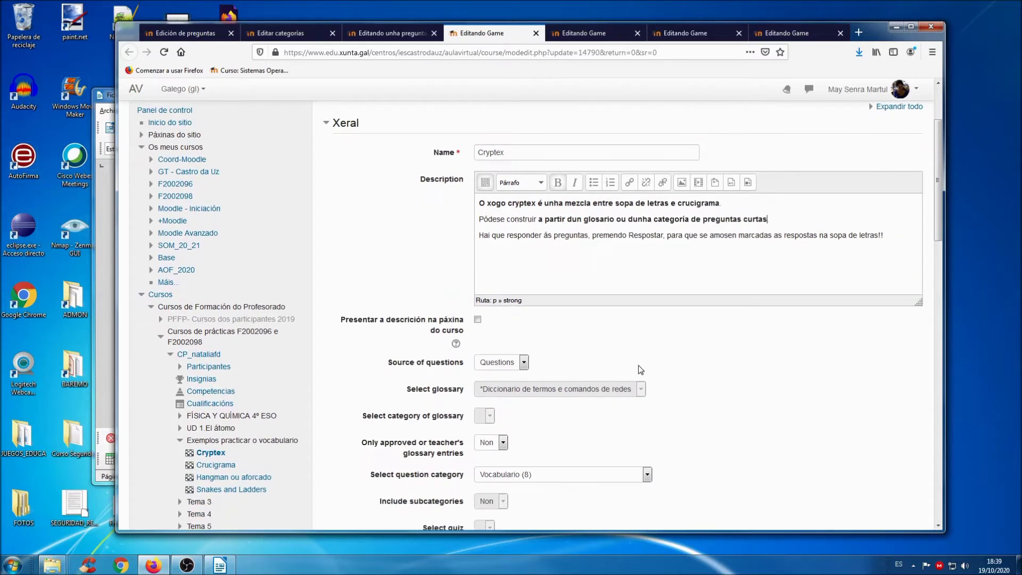
click(524, 254)
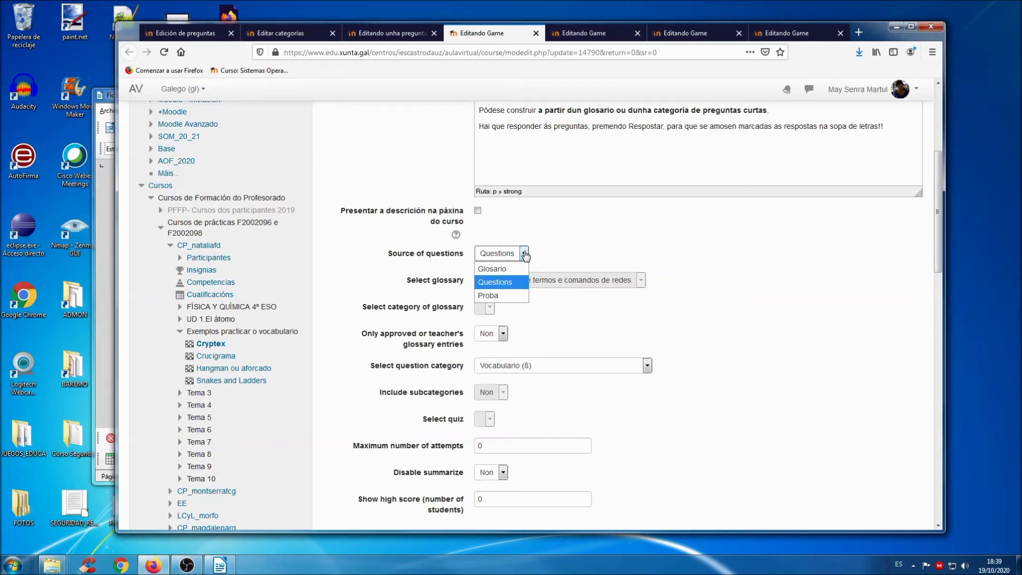
click(524, 255)
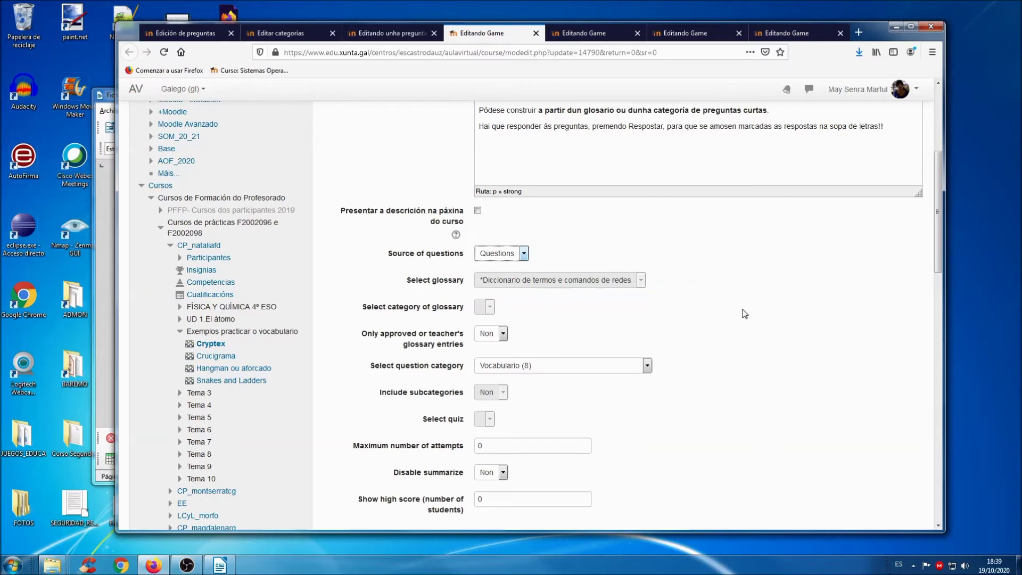
scroll(745, 314, down, 3)
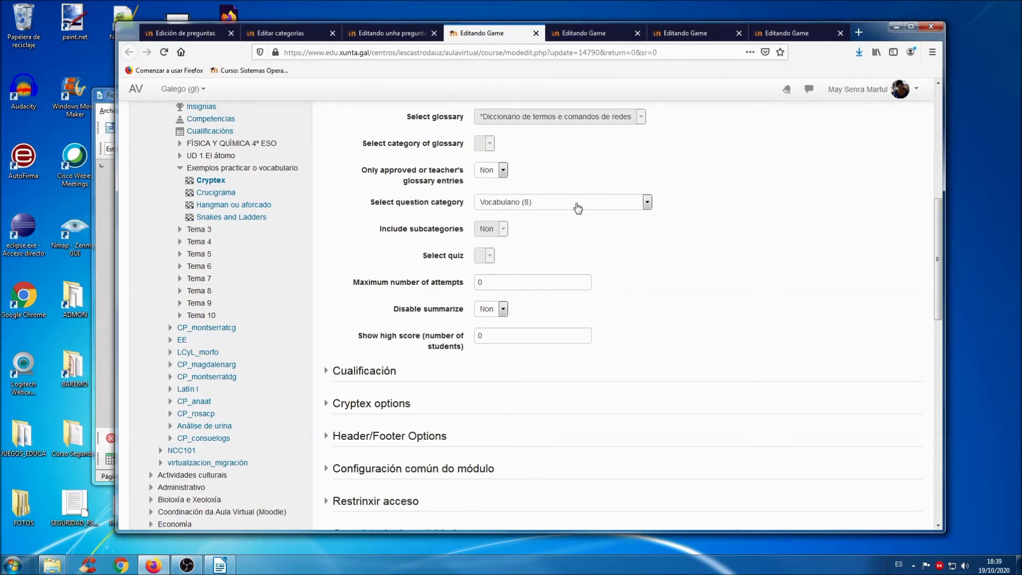
scroll(697, 293, down, 2)
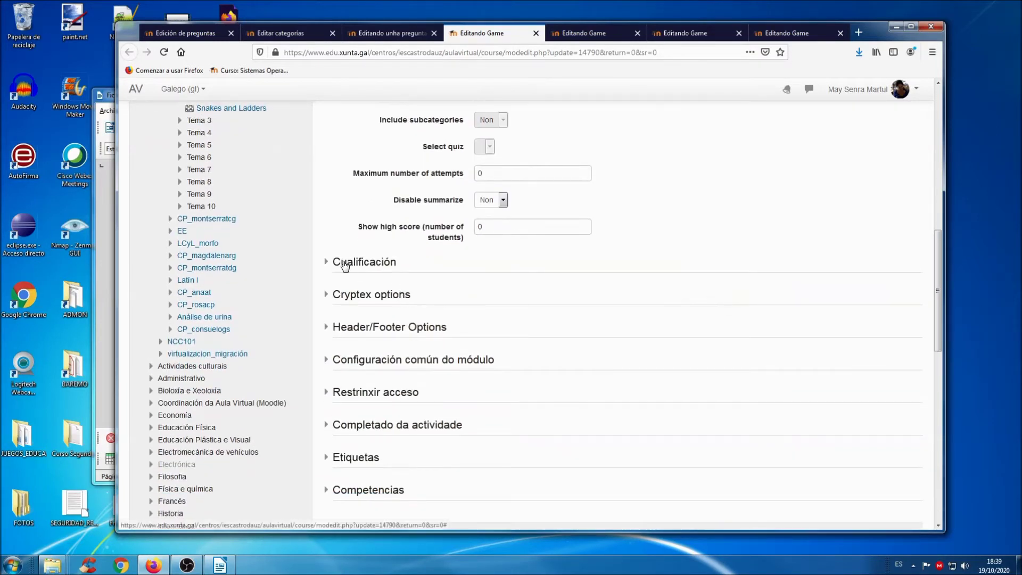
Set the Cryptex game's passing grade (Cualificación para aprobar) to 5 and collapse the grading settings.
click(328, 264)
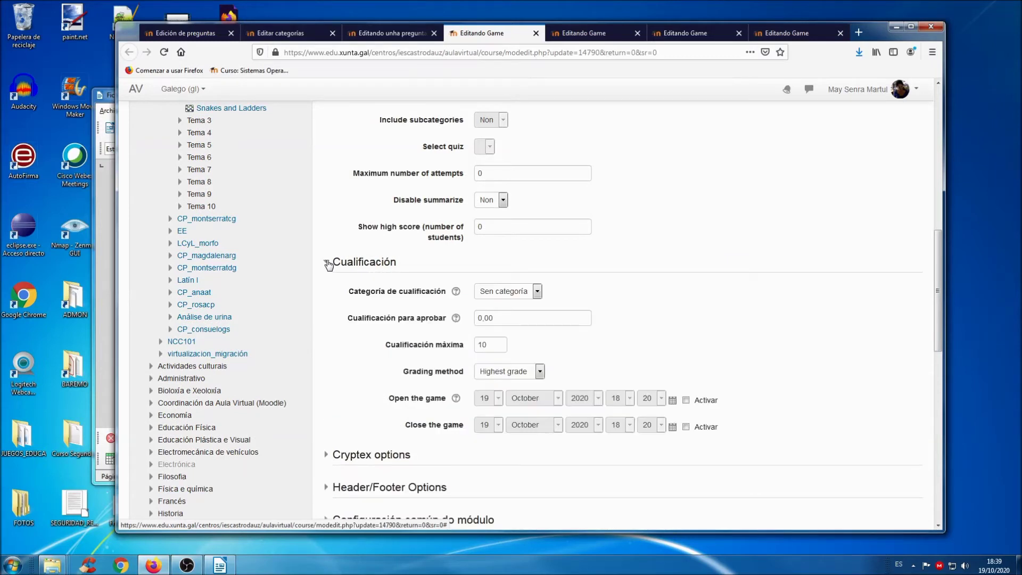
click(481, 318)
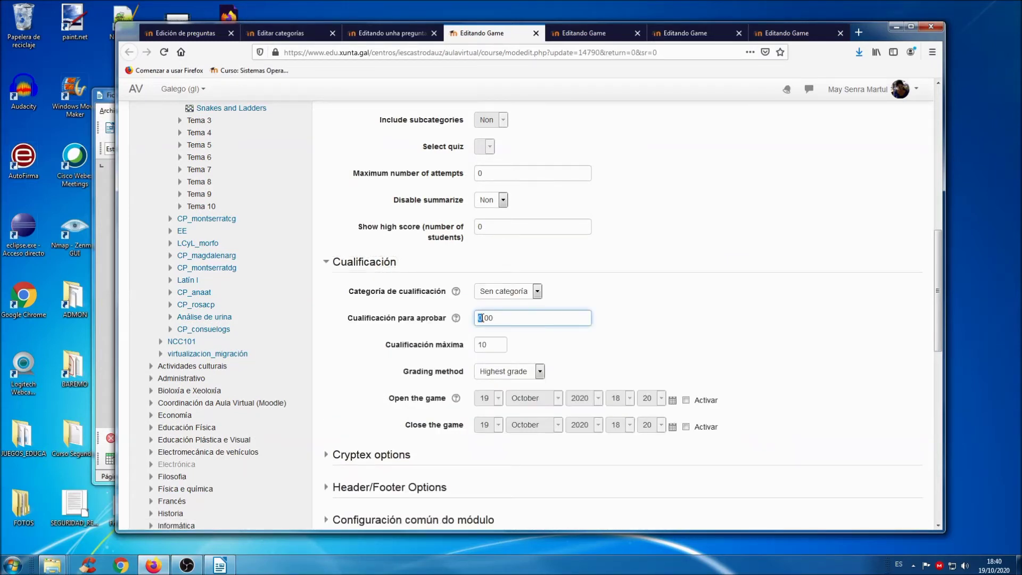
text(5)
click(332, 264)
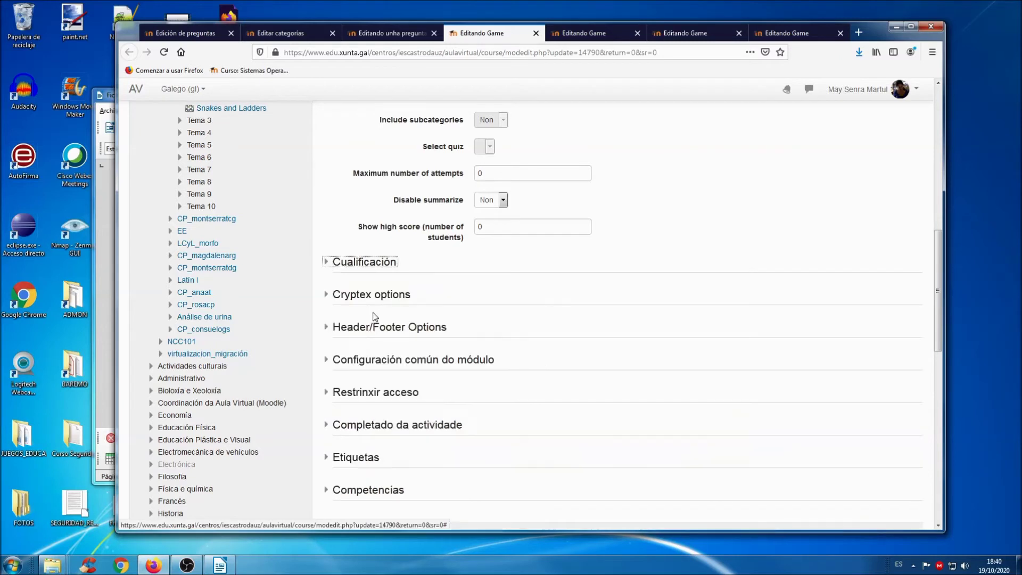
Examine the Cryptex options for grid size, number of words, spaces in words, tries and compute time.
click(327, 296)
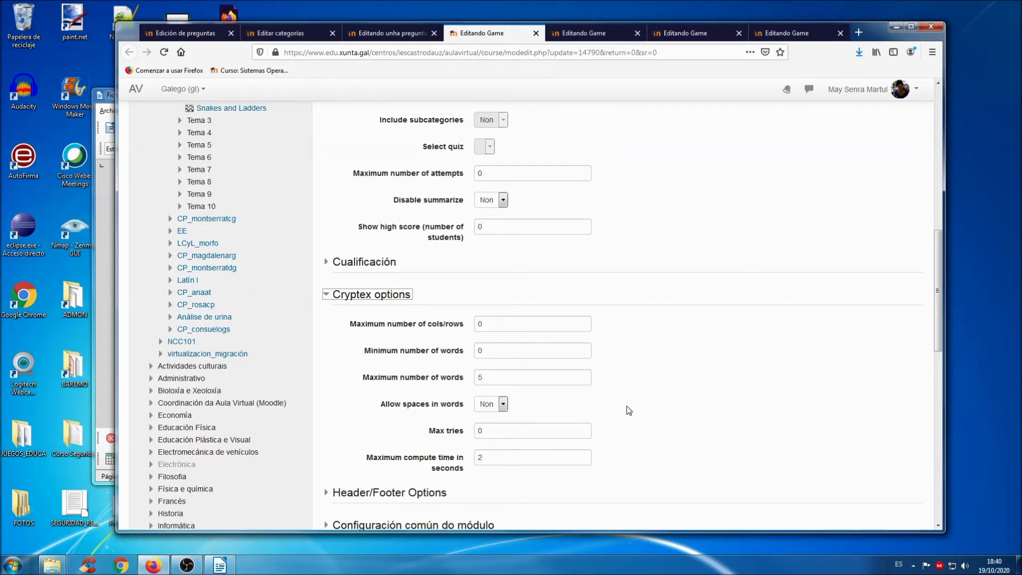
scroll(669, 395, down, 2)
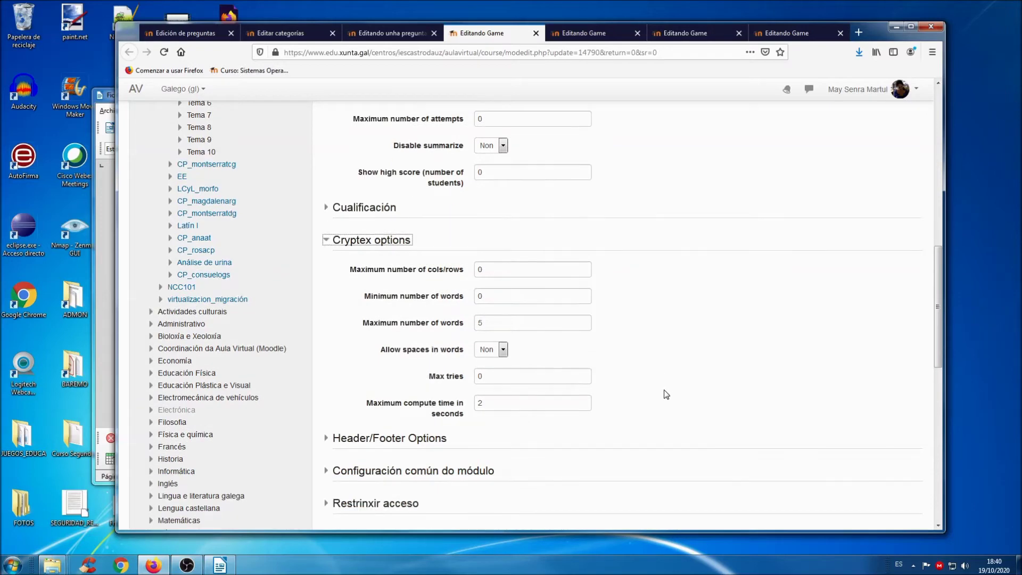
scroll(664, 389, down, 4)
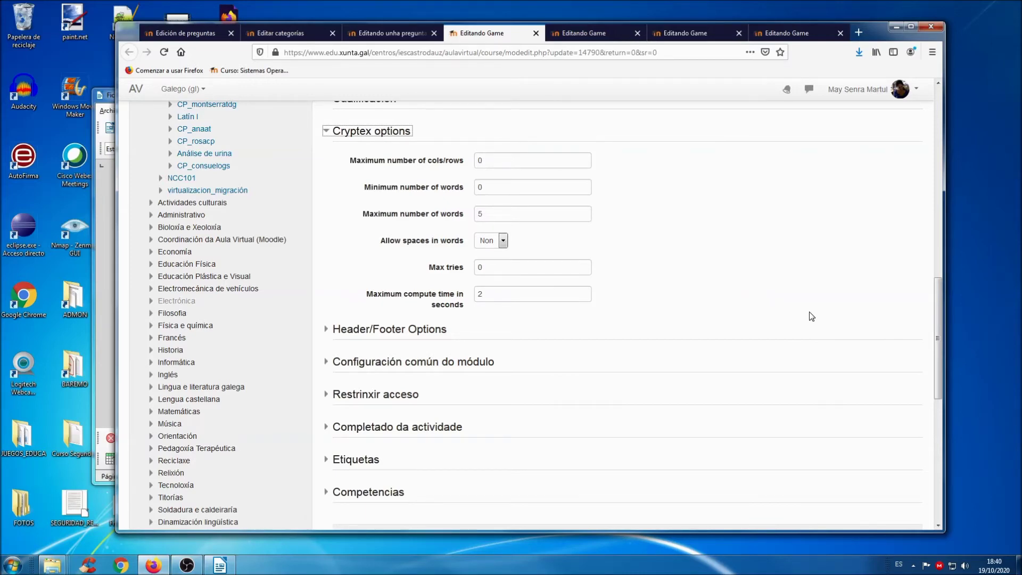
scroll(809, 317, down, 2)
scroll(809, 317, down, 3)
Check the header and footer texts of the Cryptex game, and save its settings so that the game is displayed.
click(327, 221)
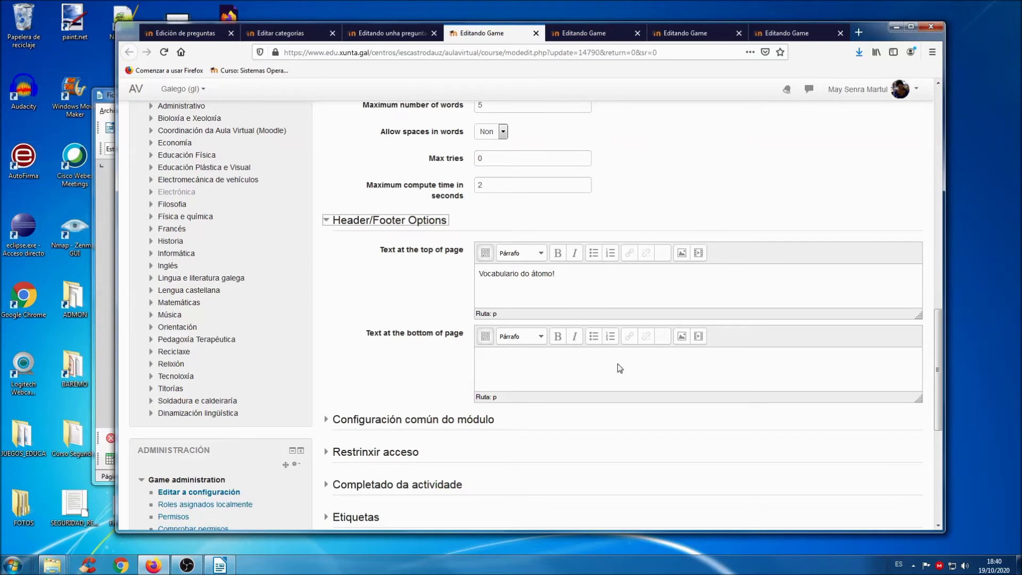
scroll(619, 367, down, 3)
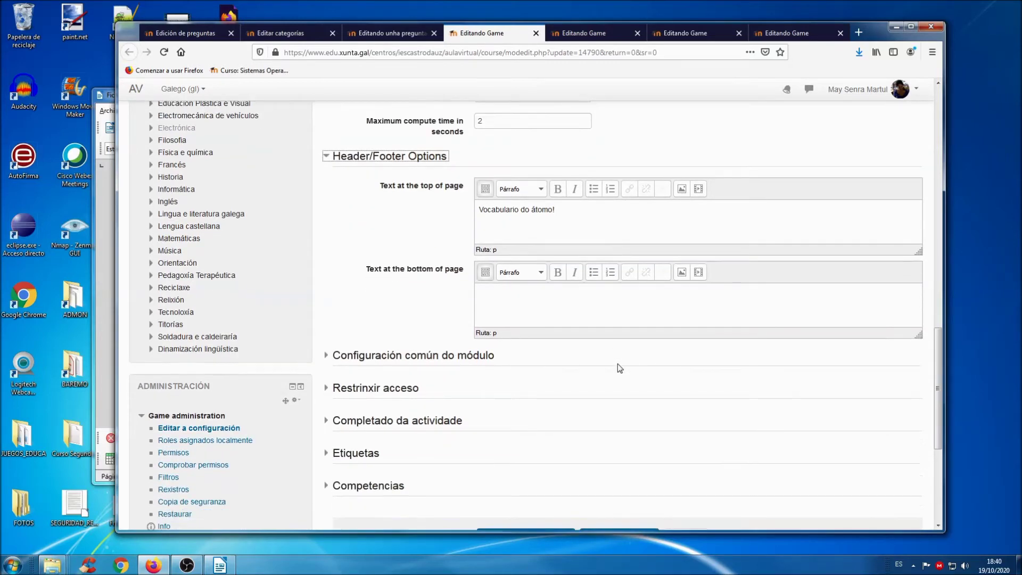
scroll(617, 363, down, 2)
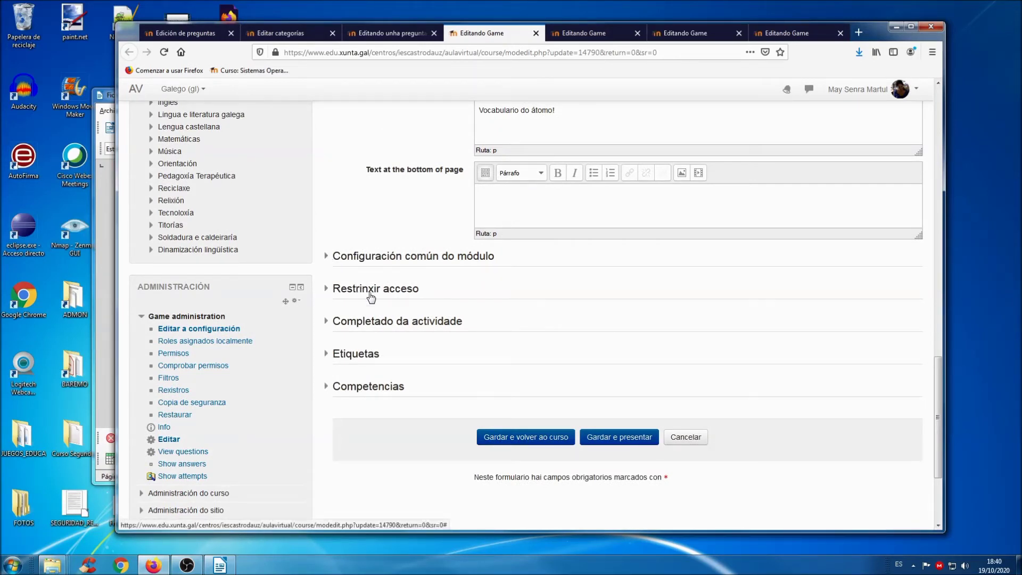
click(619, 439)
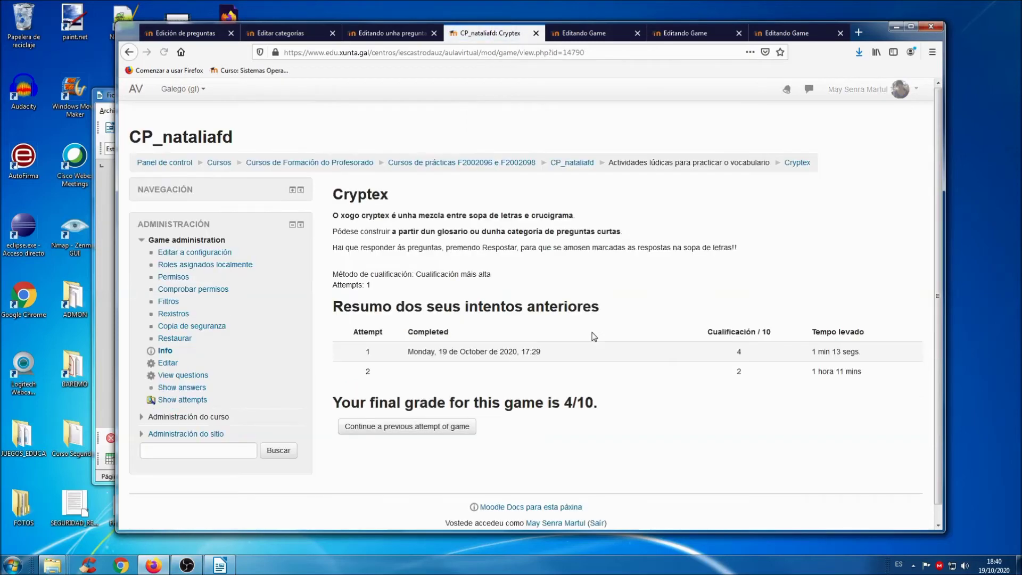
Continue the previous Cryptex attempt and open the answer box for clue 2.
click(412, 429)
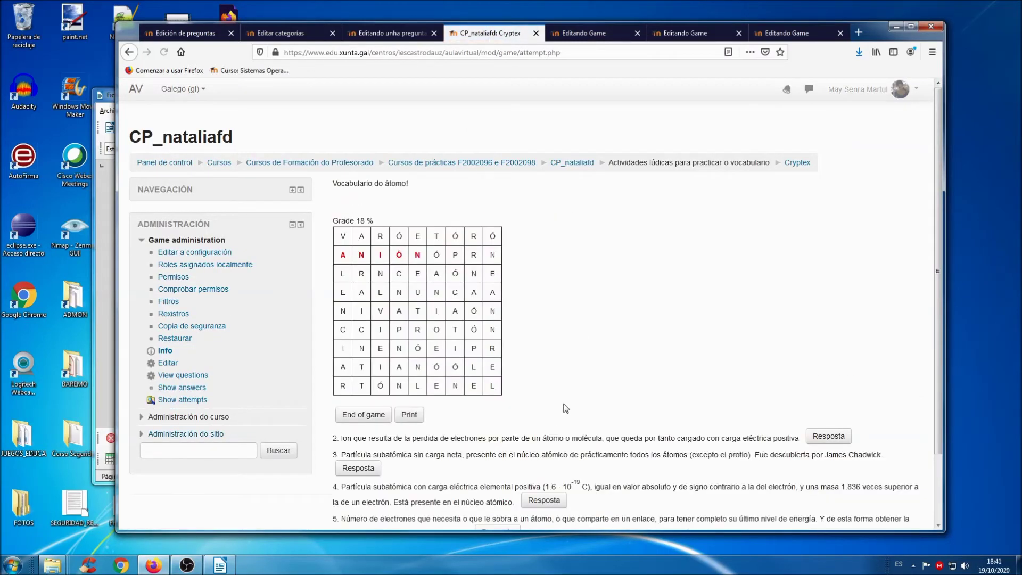
scroll(643, 339, down, 2)
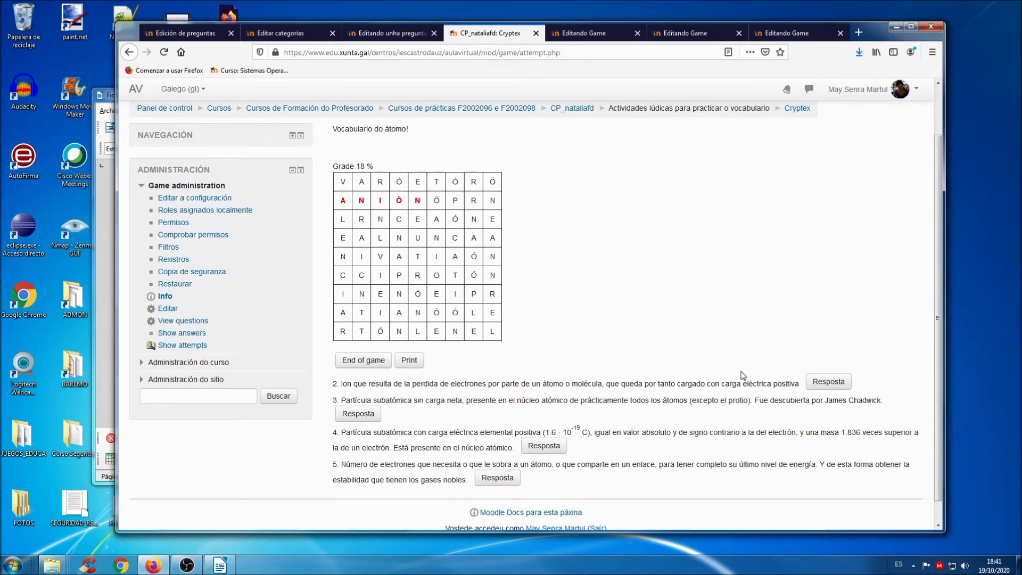
click(837, 383)
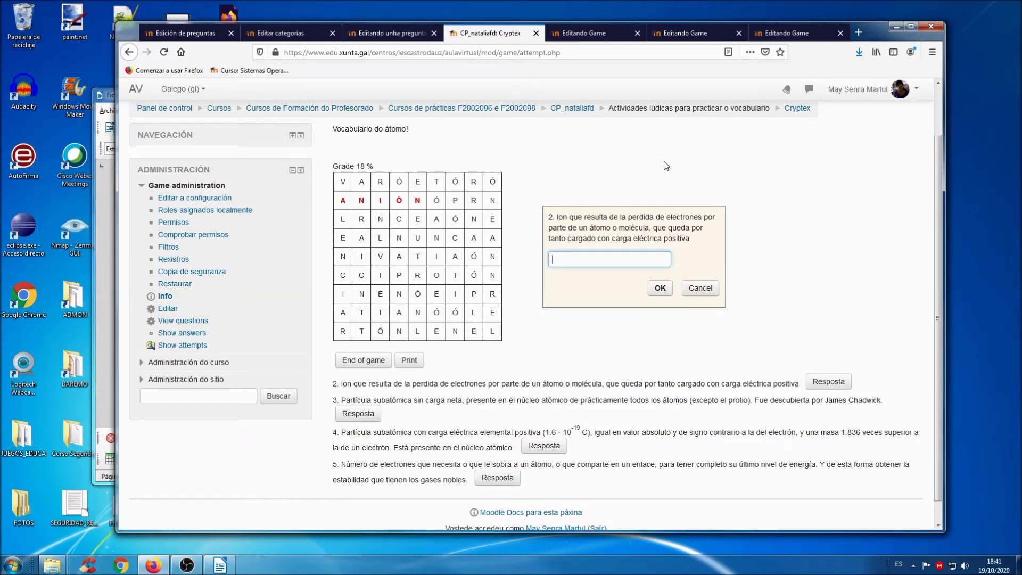
Open the Crucigrama game's settings and examine its description, source of questions and question category.
click(594, 34)
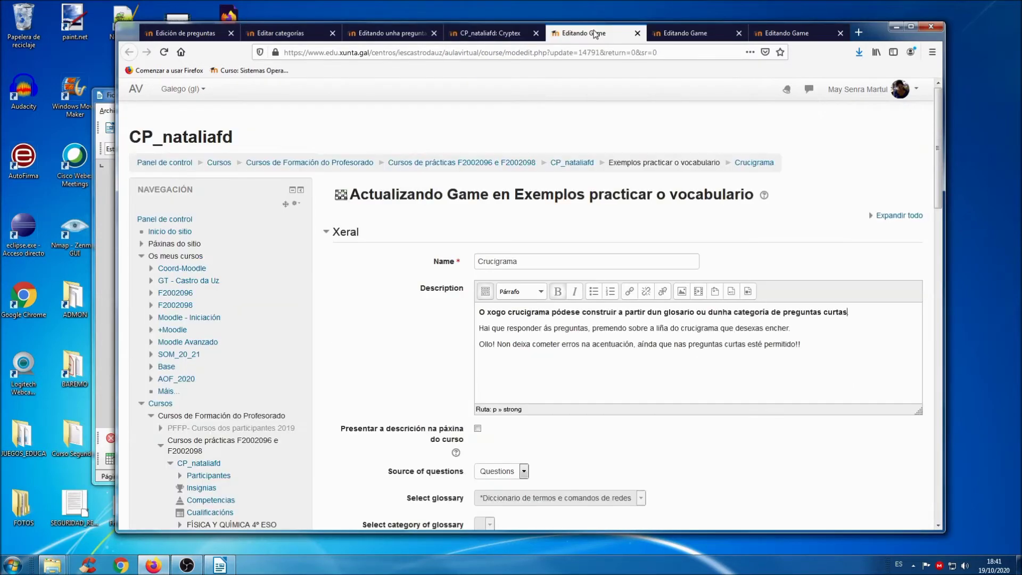
key(BackSpace)
scroll(671, 348, down, 4)
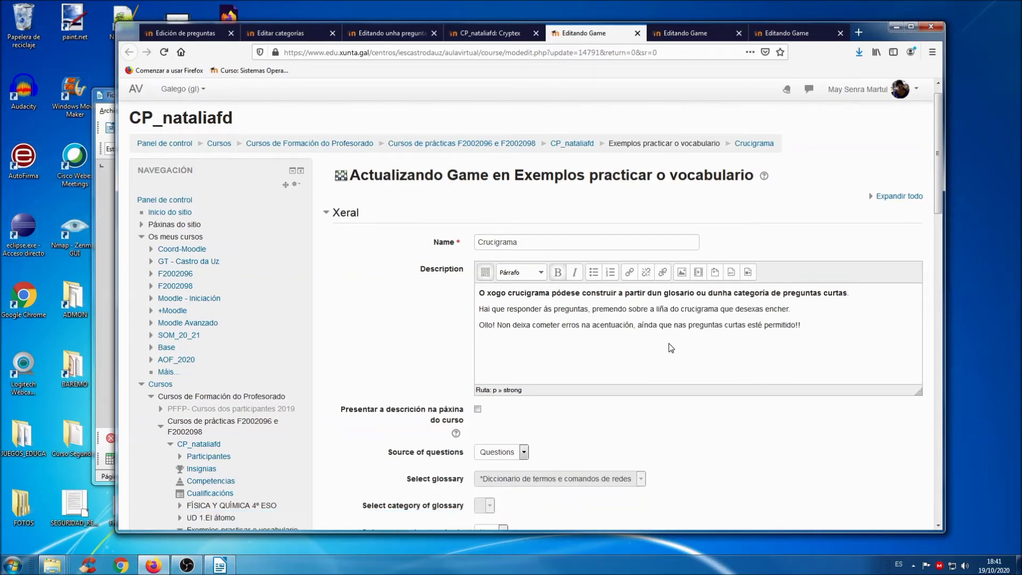
scroll(670, 348, down, 2)
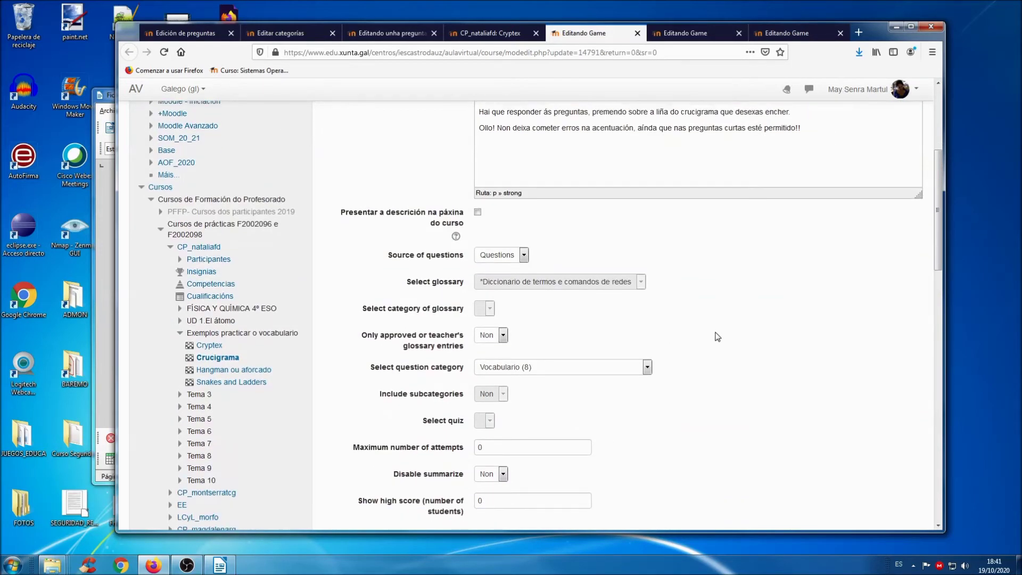
scroll(676, 346, up, 3)
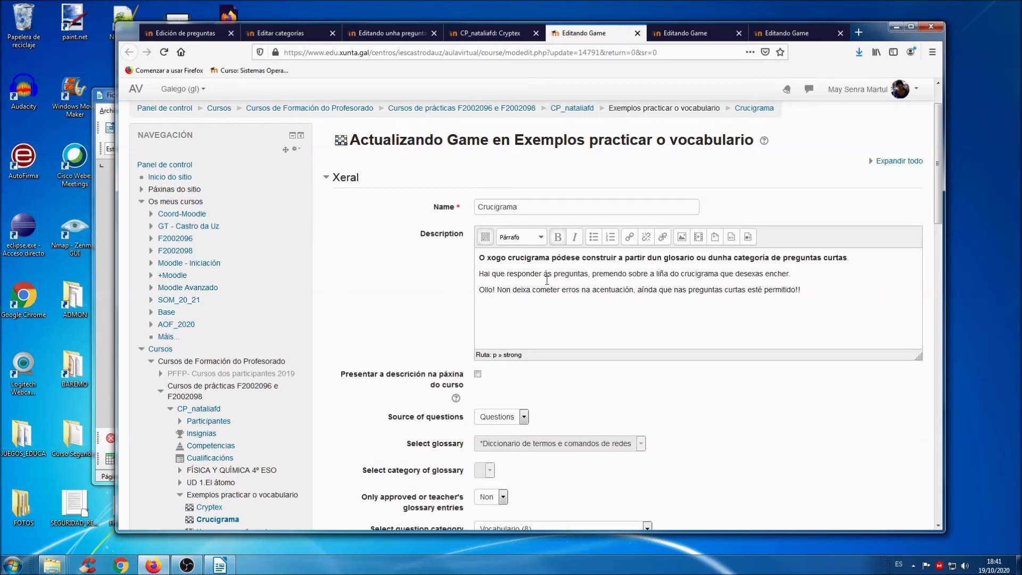
scroll(713, 346, down, 6)
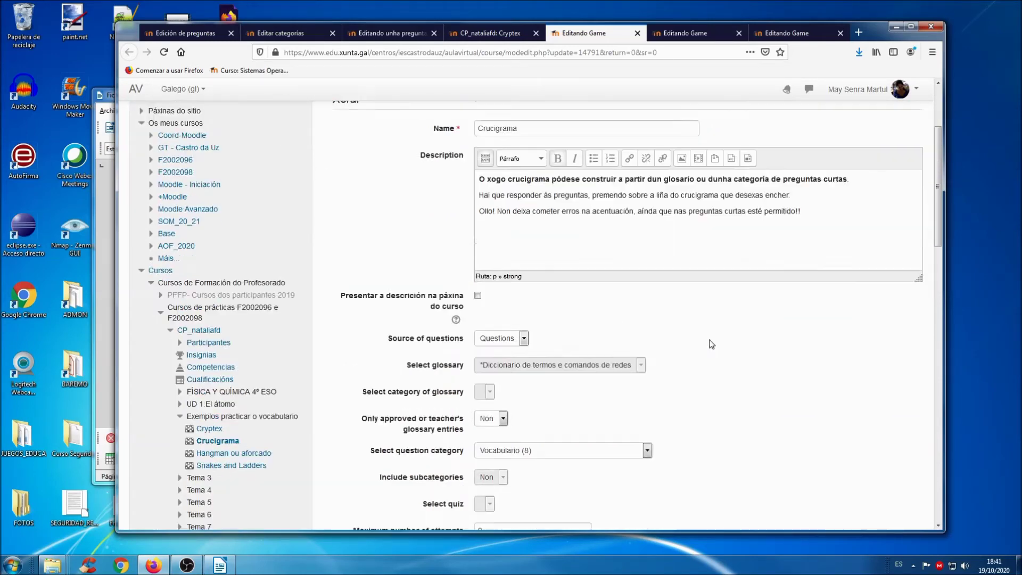
scroll(720, 342, up, 2)
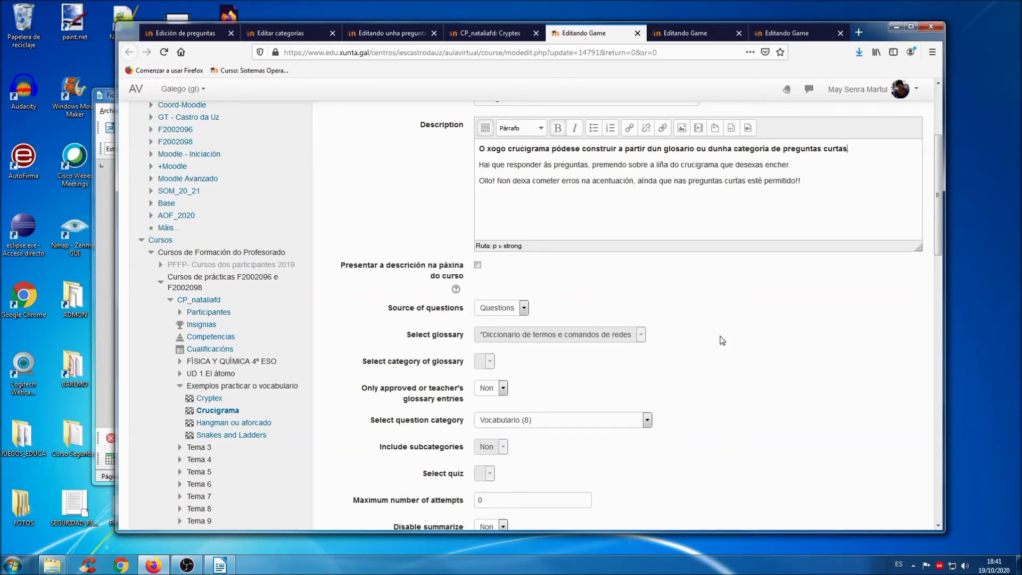
scroll(722, 341, down, 1)
scroll(718, 339, up, 1)
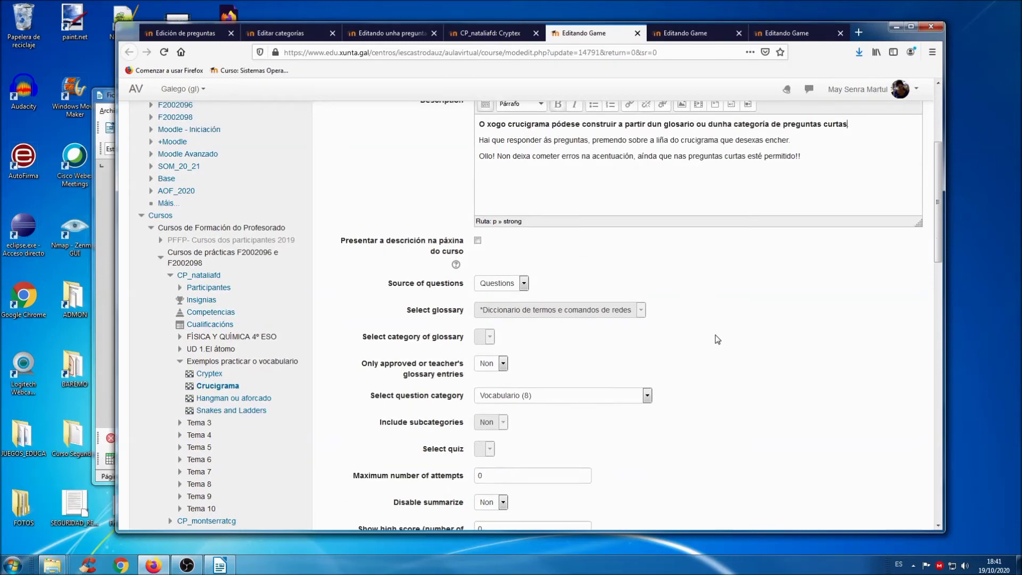
Examine the Crucigrama game's question category and its crossword options for grid size, number of words, spaces, layout and compute time.
scroll(717, 339, up, 3)
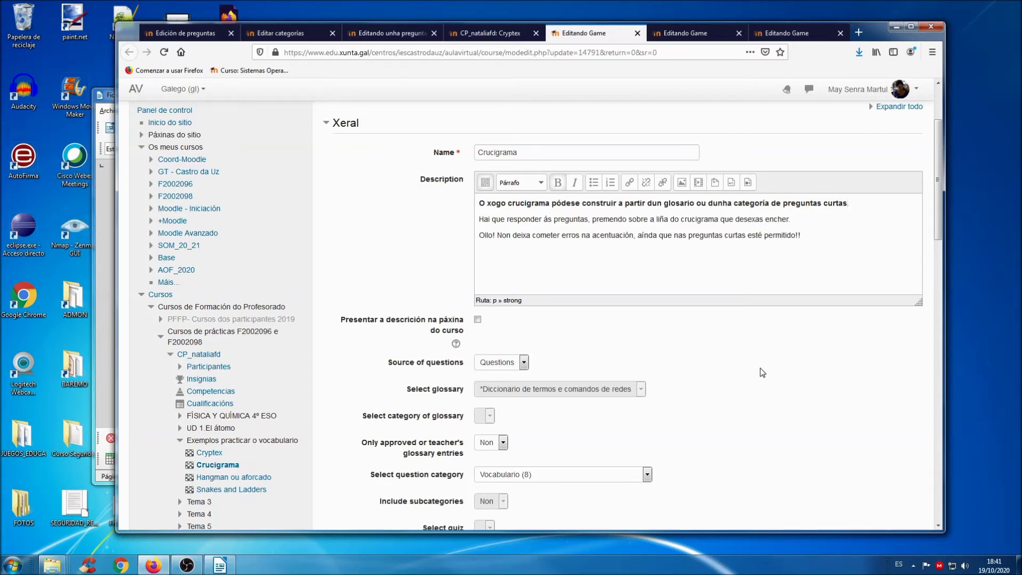
scroll(760, 368, down, 5)
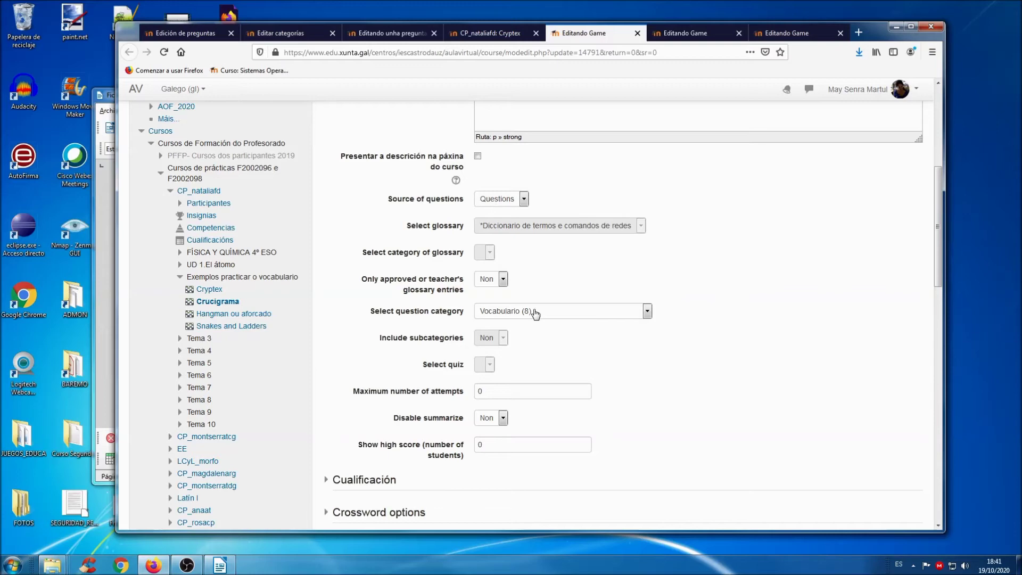
scroll(452, 271, down, 5)
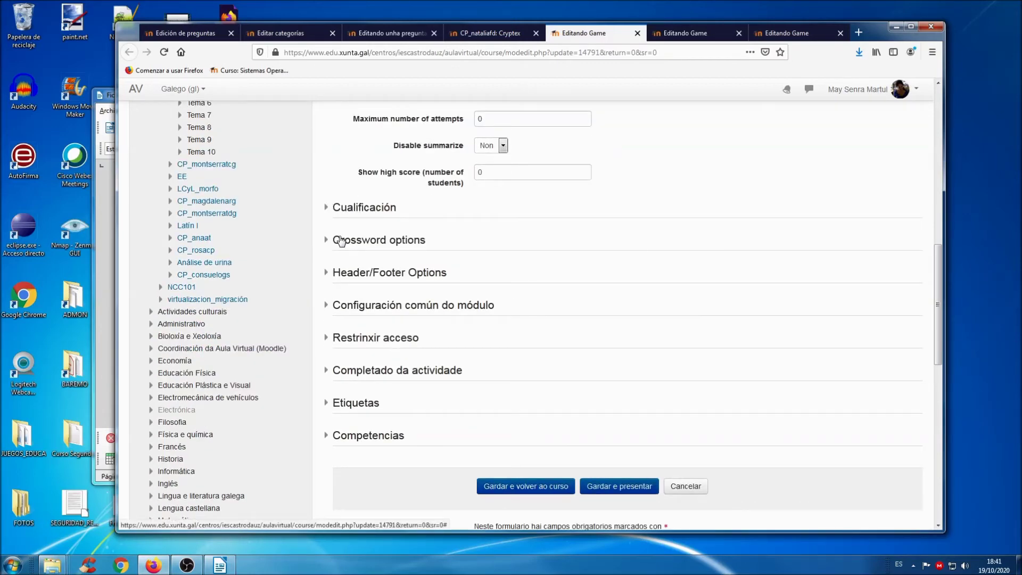
click(328, 242)
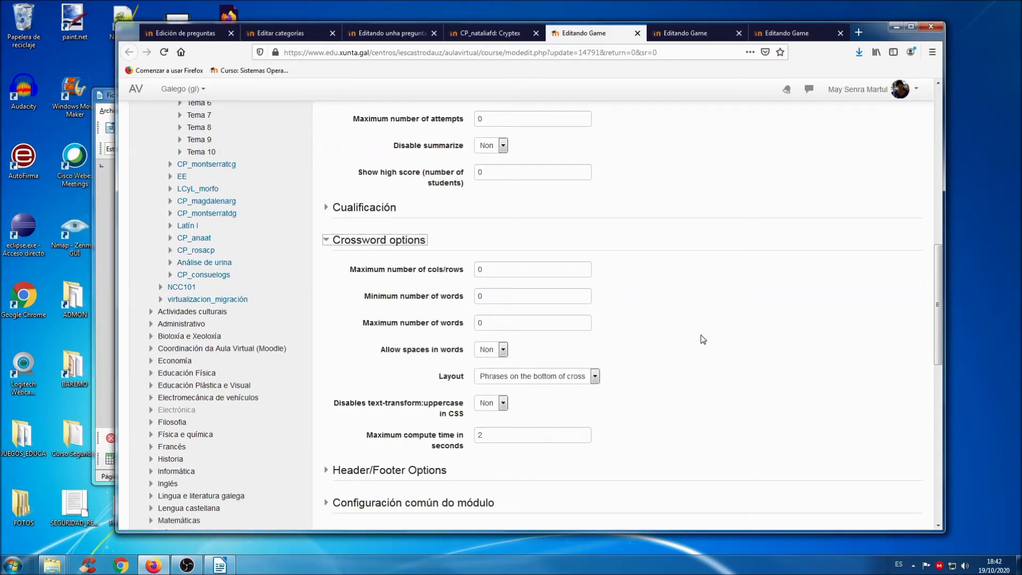
scroll(706, 341, down, 3)
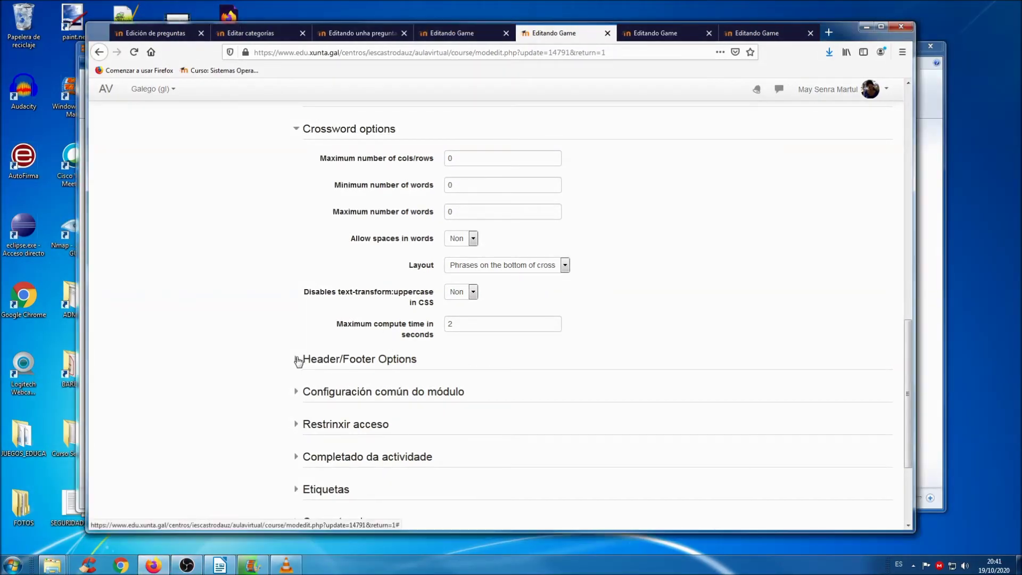
Check the header and footer texts of the Crucigrama game, and save its settings so that the game is displayed.
click(298, 360)
scroll(666, 349, down, 2)
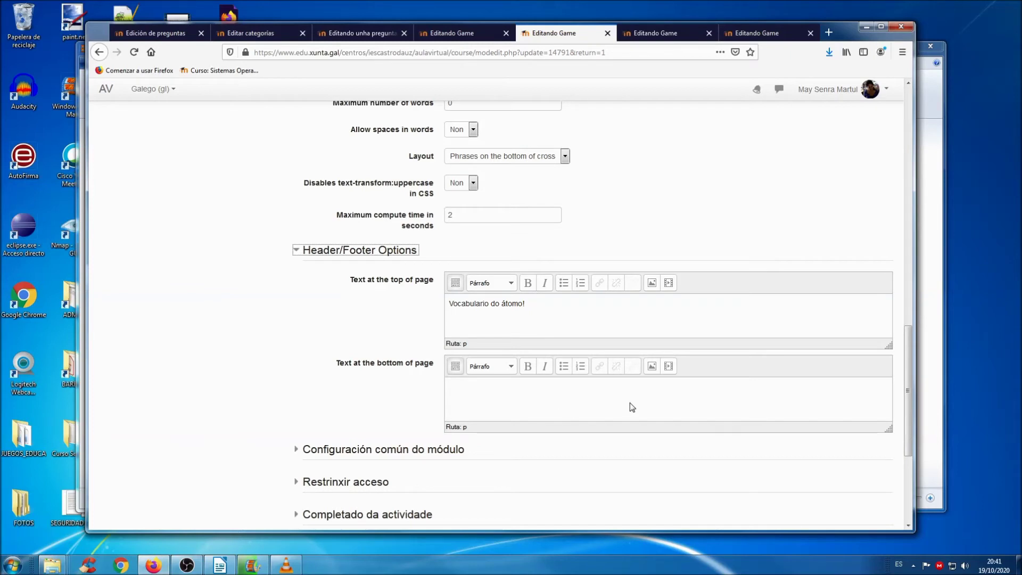
scroll(631, 406, down, 3)
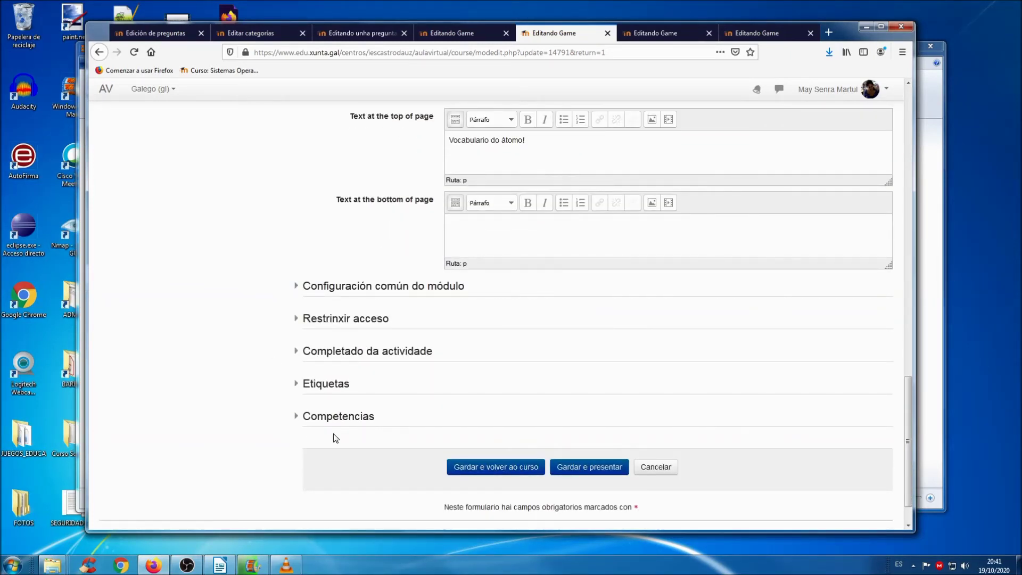
click(593, 472)
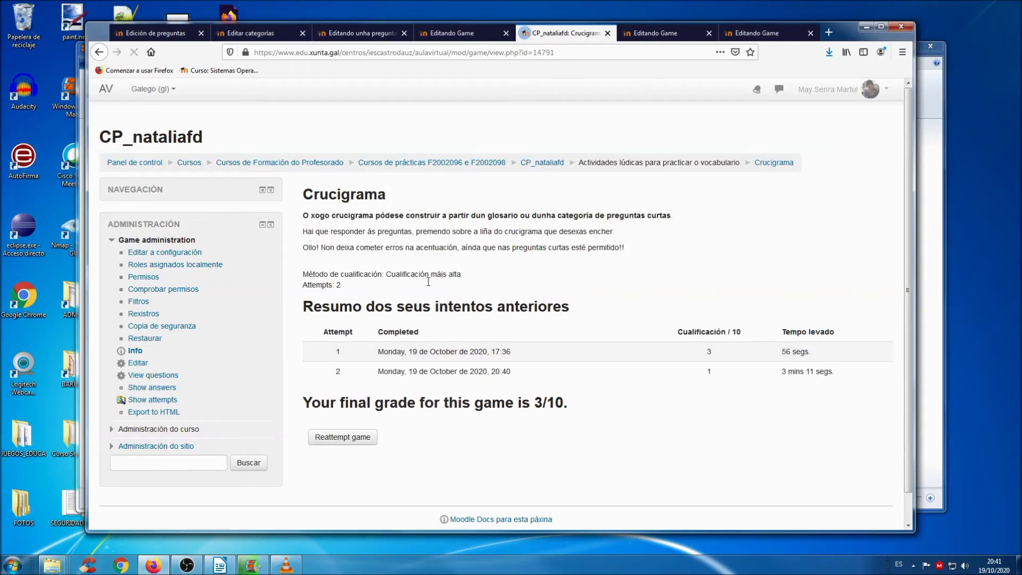
Start a new attempt of the Crucigrama game and review its grid with the across and down clues.
click(344, 438)
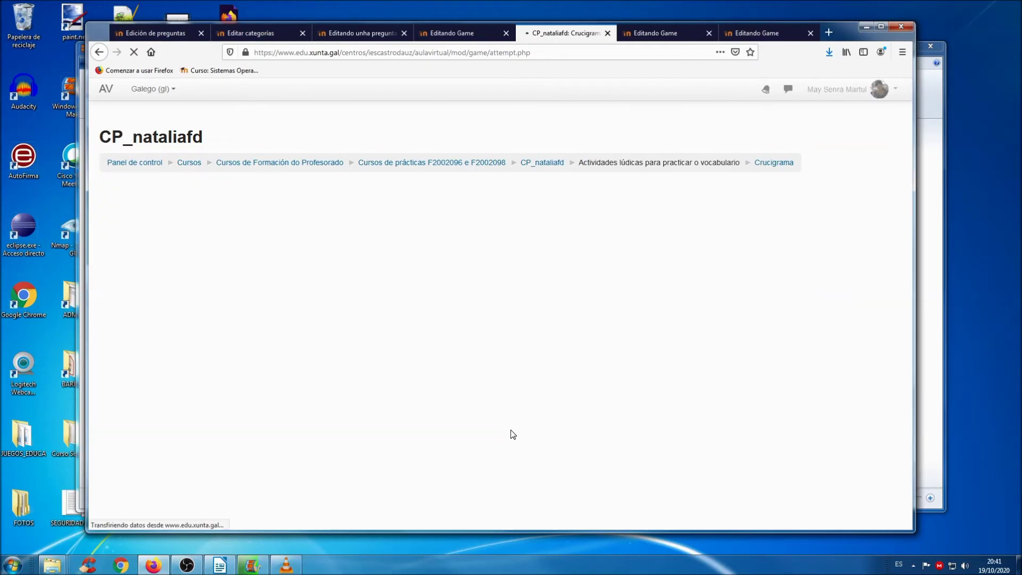
scroll(638, 341, down, 3)
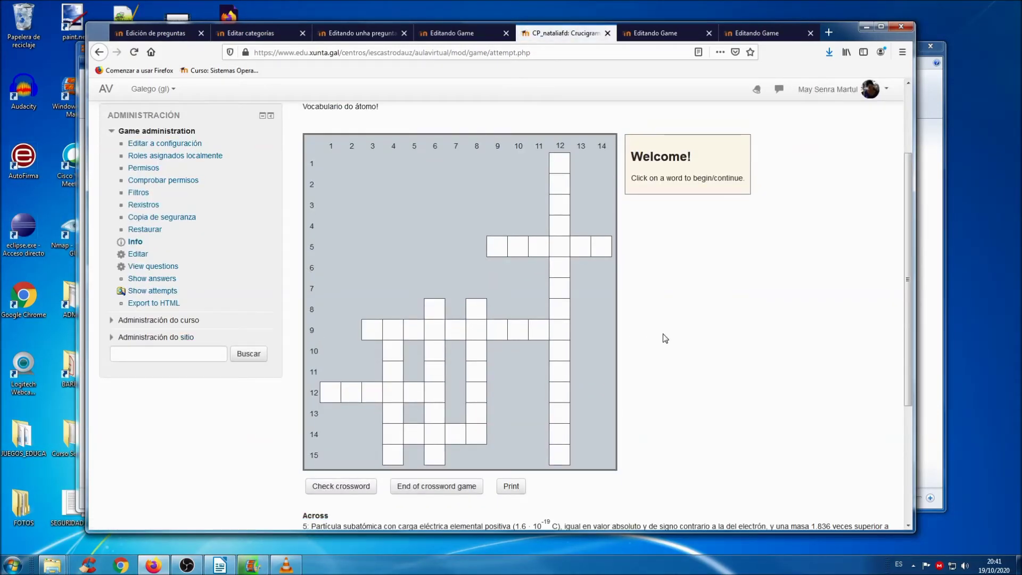
scroll(673, 338, down, 4)
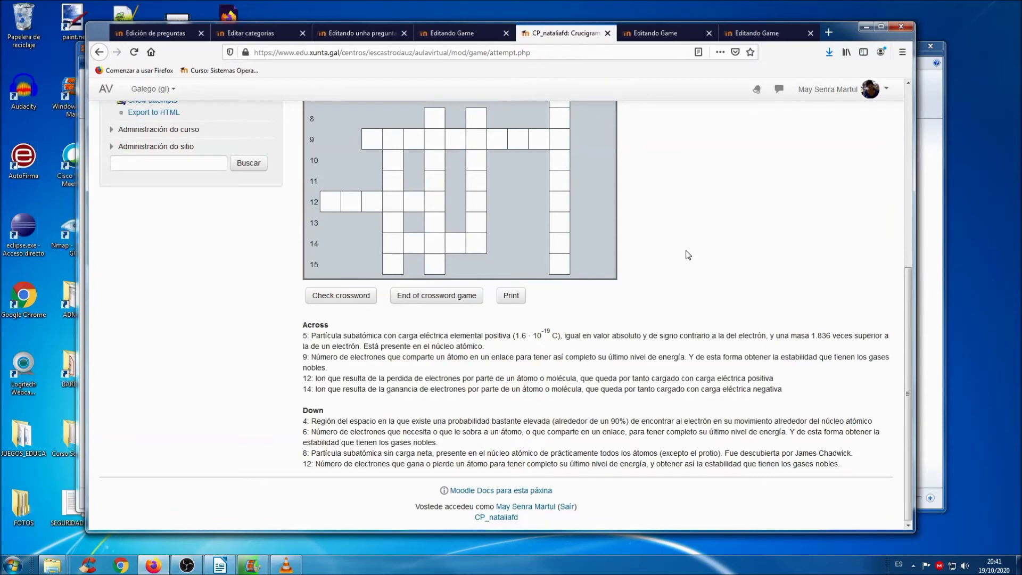
scroll(687, 256, up, 2)
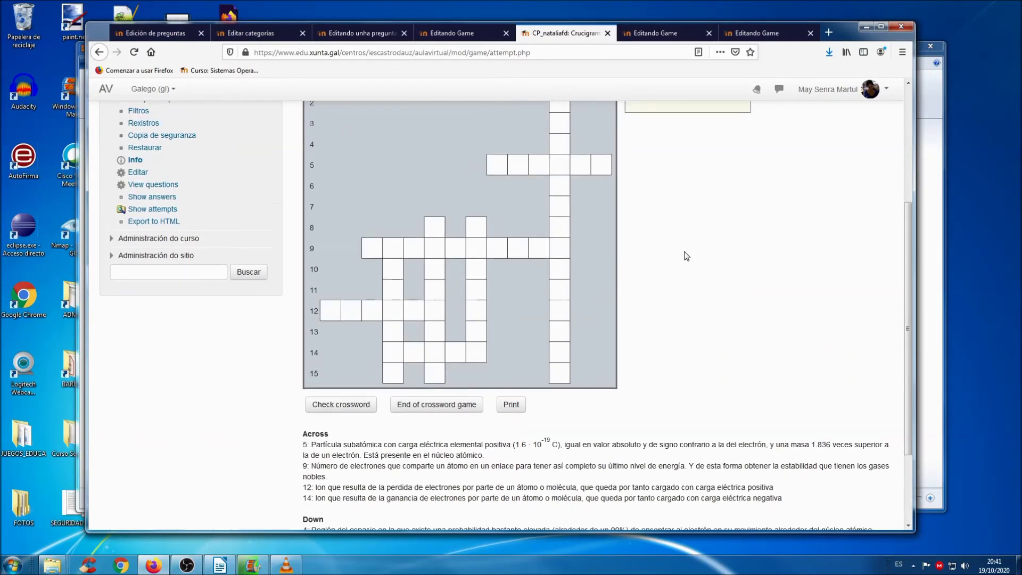
scroll(687, 256, up, 2)
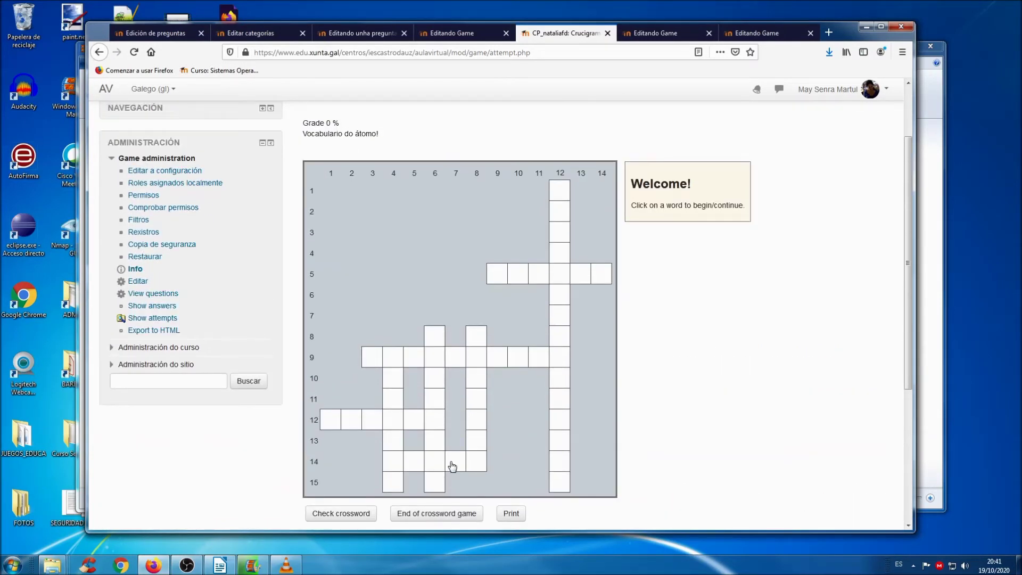
Answer the crossword's 14 across clue with ANIÓN and review the grid.
click(452, 465)
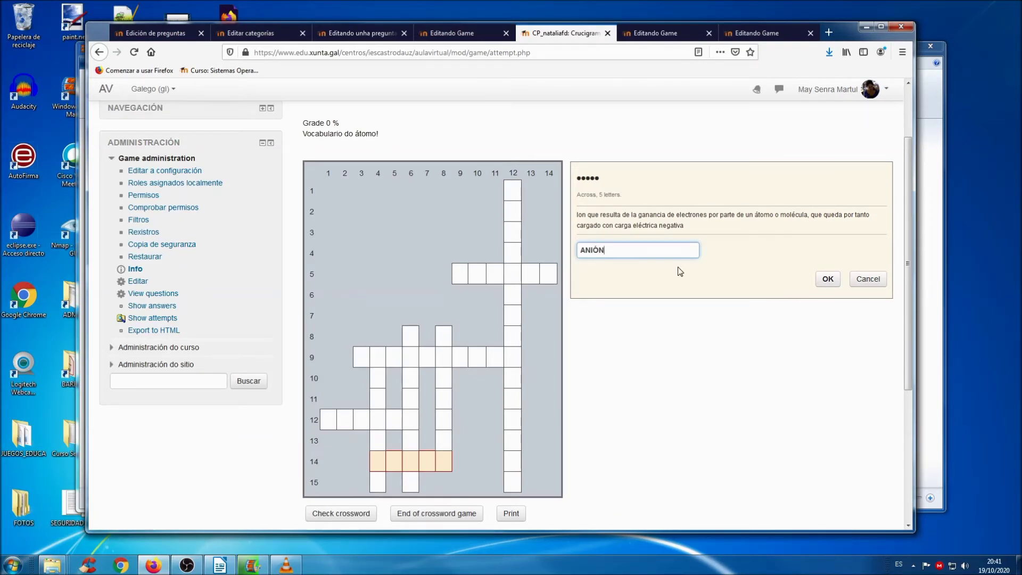
click(826, 278)
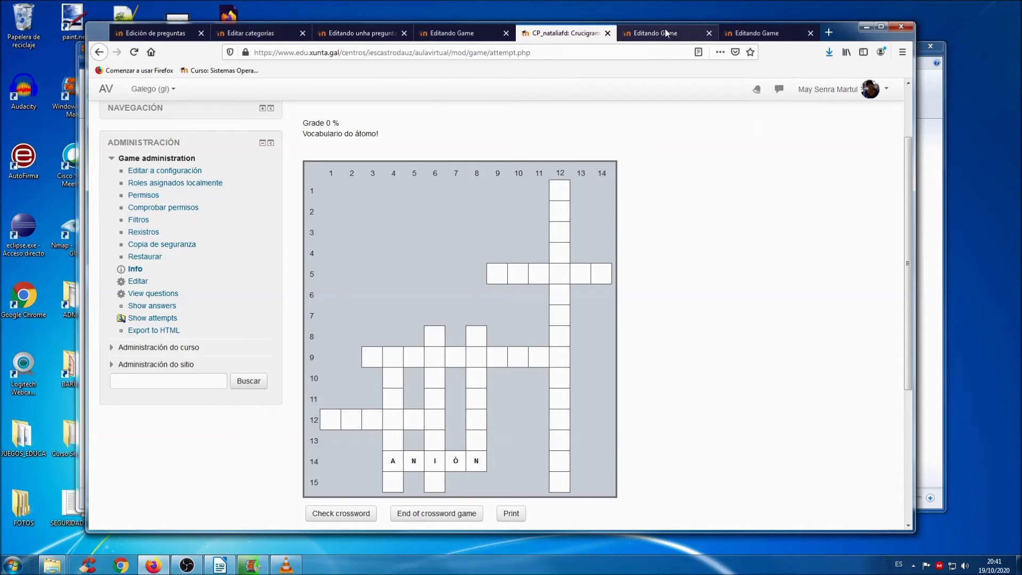
scroll(725, 236, down, 4)
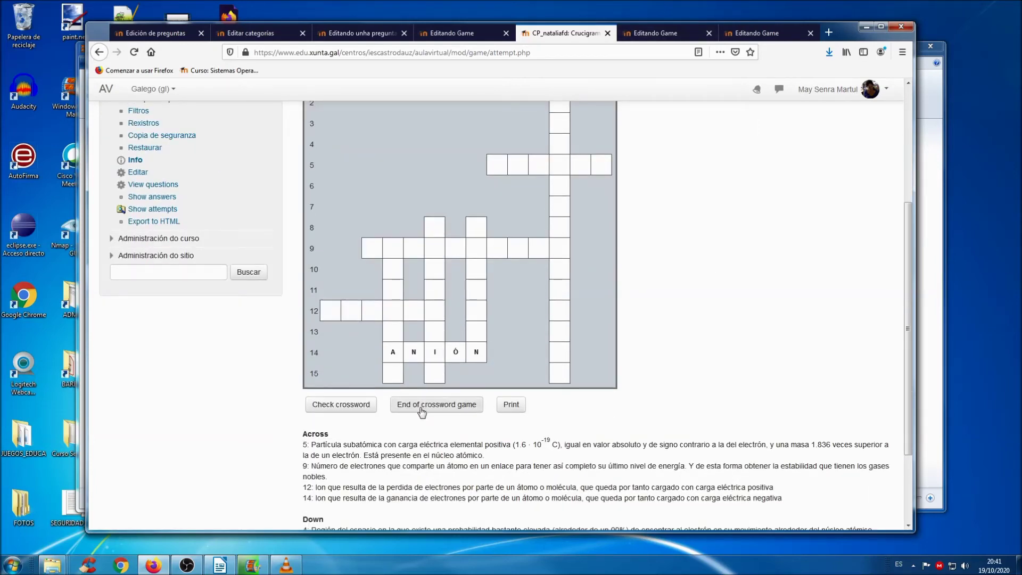
scroll(712, 299, up, 5)
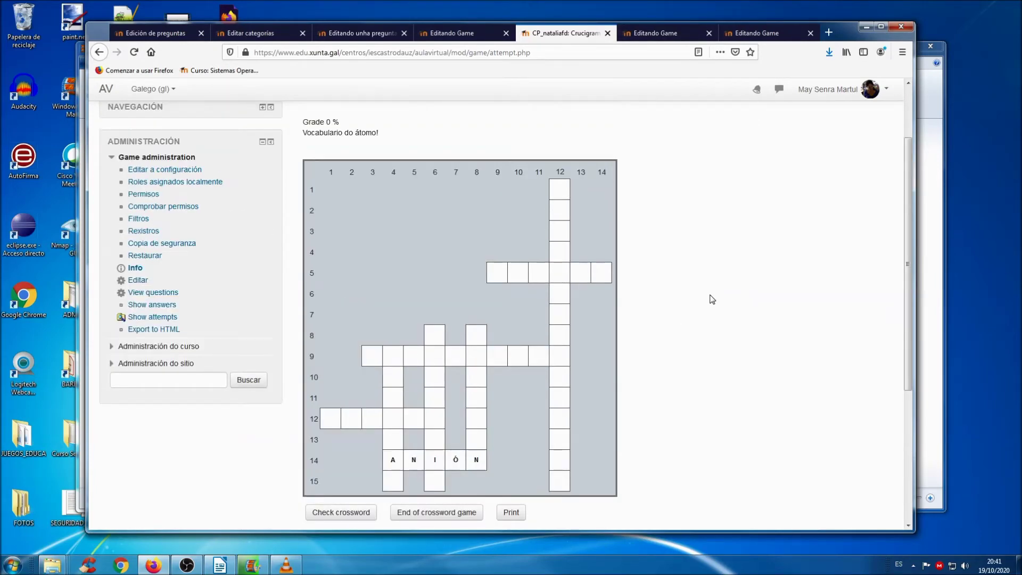
Open the settings of the Hangman ou aforcado game and examine its description, source of questions and question category.
click(660, 33)
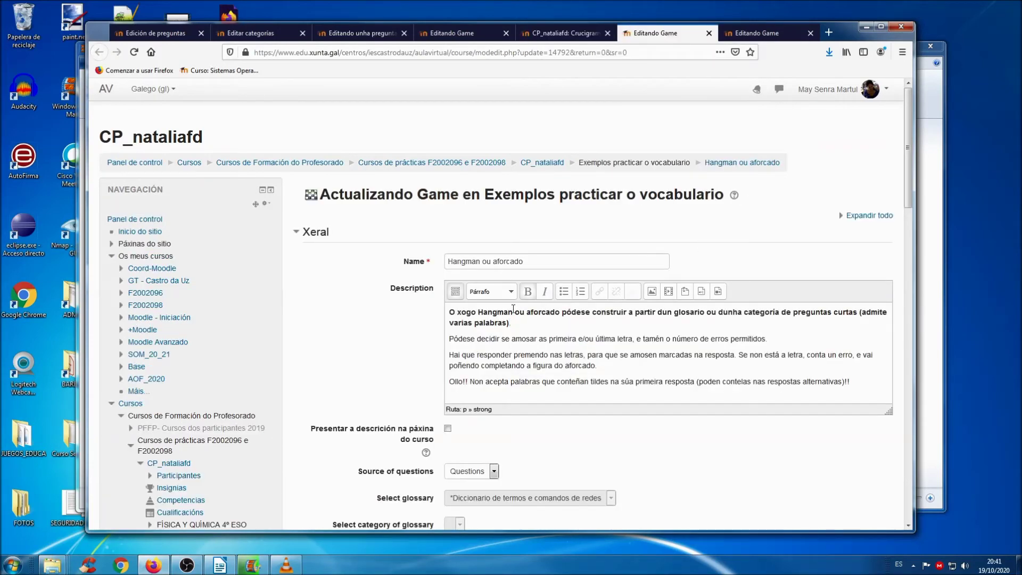
scroll(756, 219, down, 3)
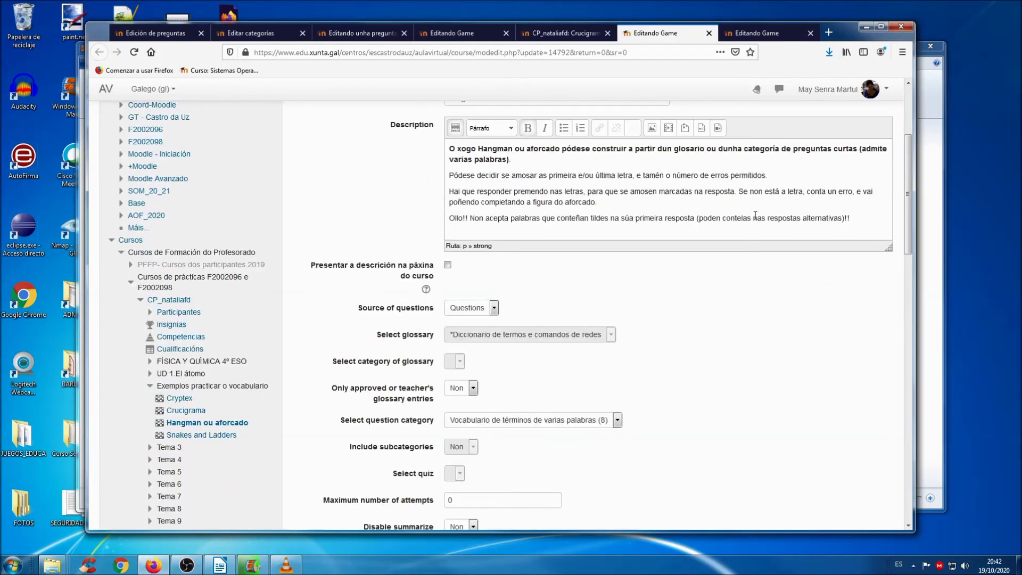
scroll(755, 215, down, 2)
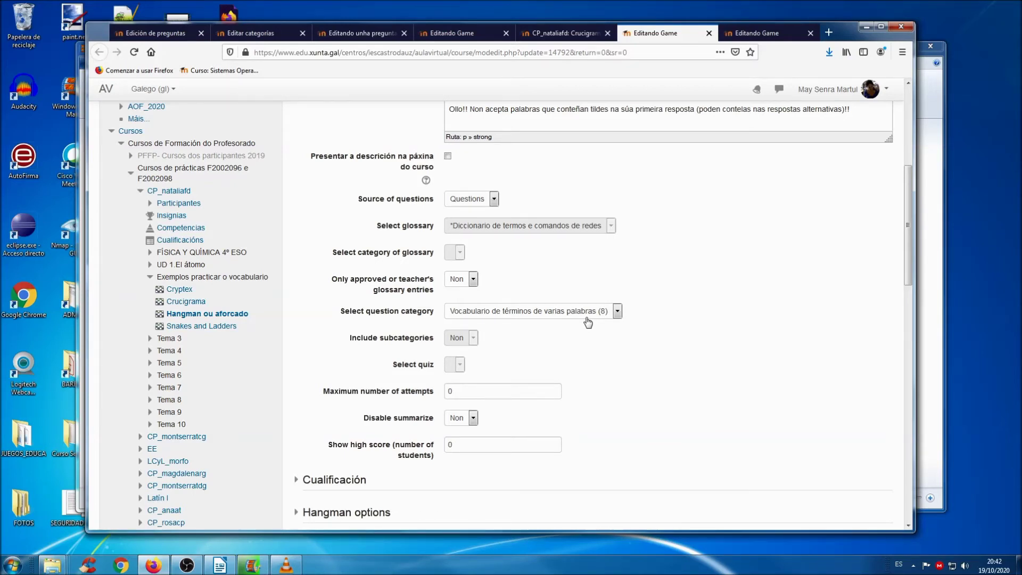
scroll(740, 322, down, 3)
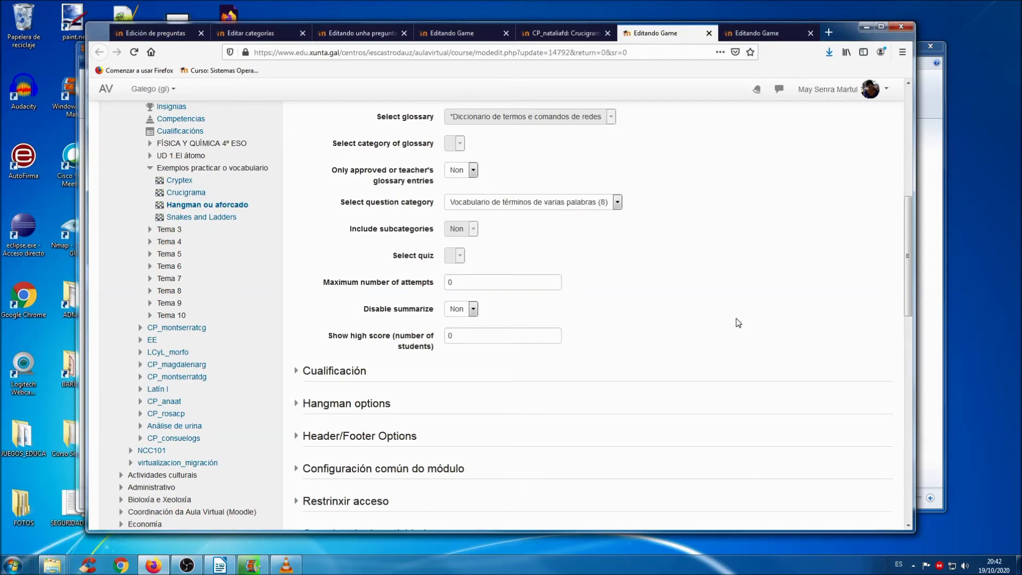
scroll(739, 323, down, 3)
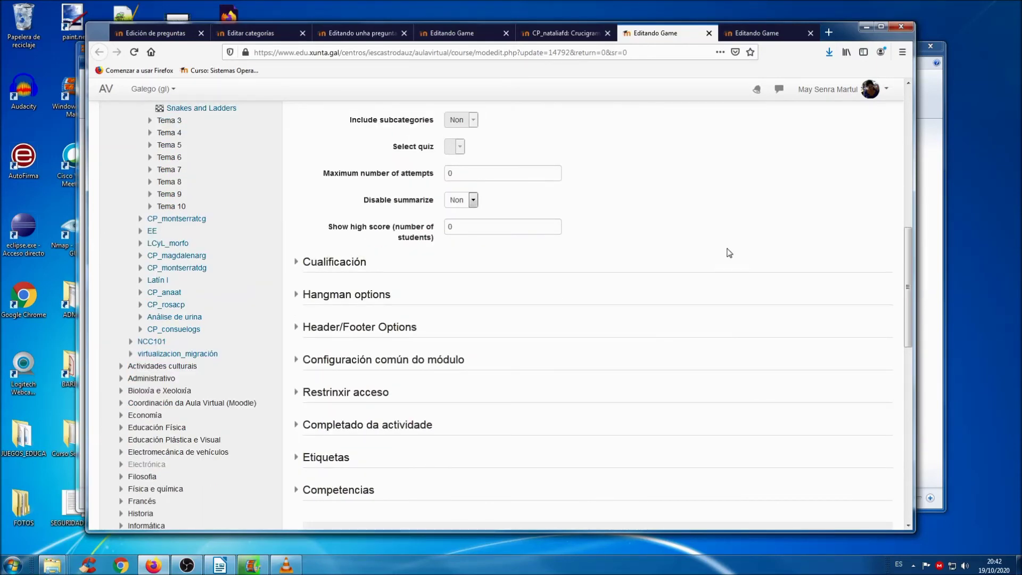
scroll(734, 251, up, 3)
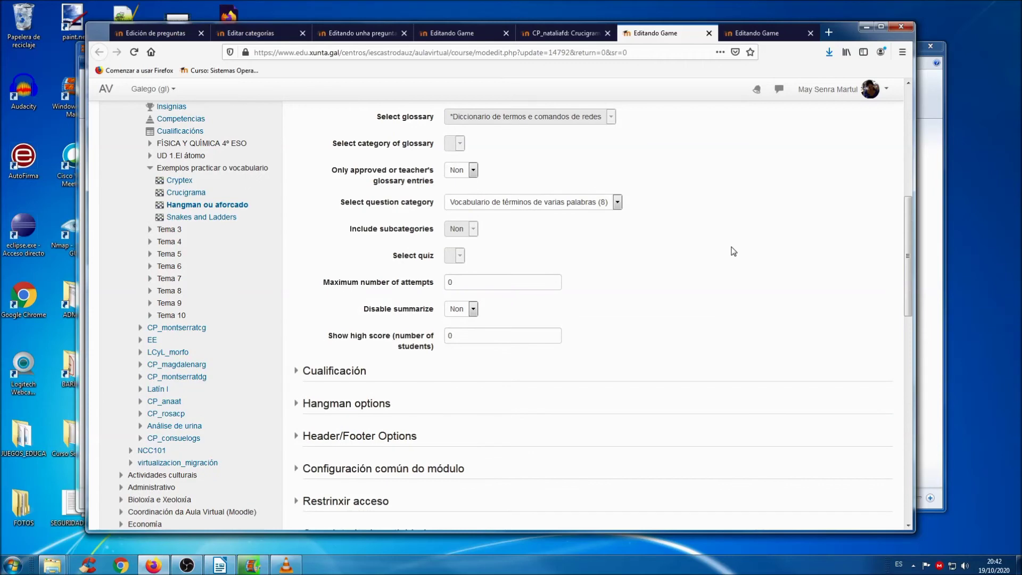
scroll(733, 251, down, 7)
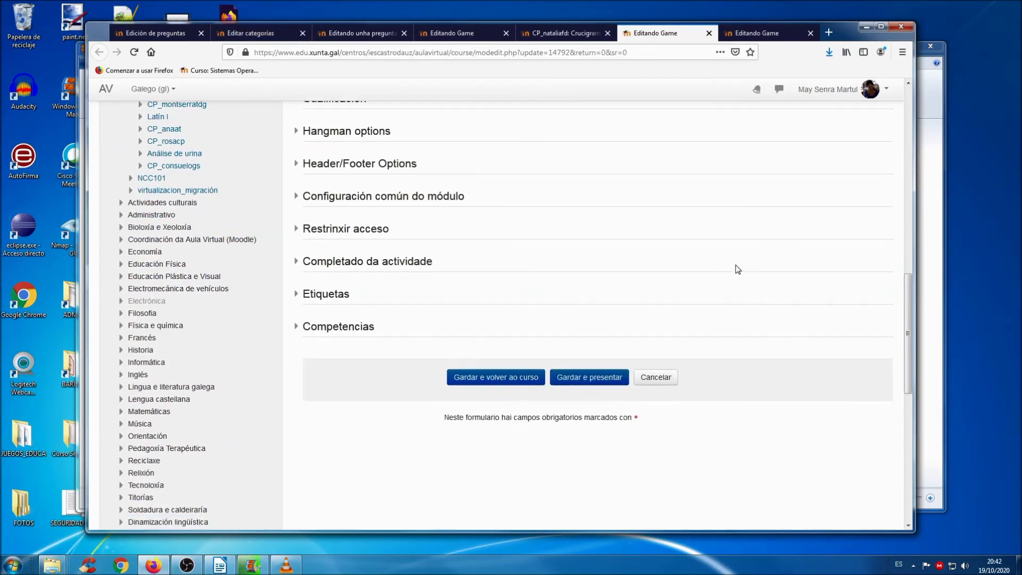
scroll(650, 212, up, 3)
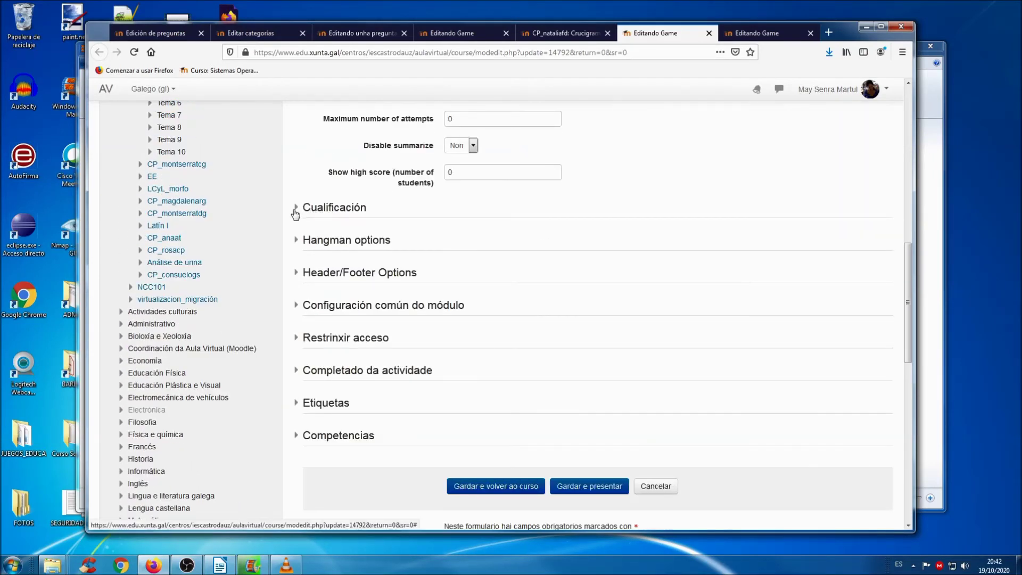
Examine the Hangman options for words per game, first and last letters, spaces, symbols, maximum errors, images, answer display and language.
click(297, 242)
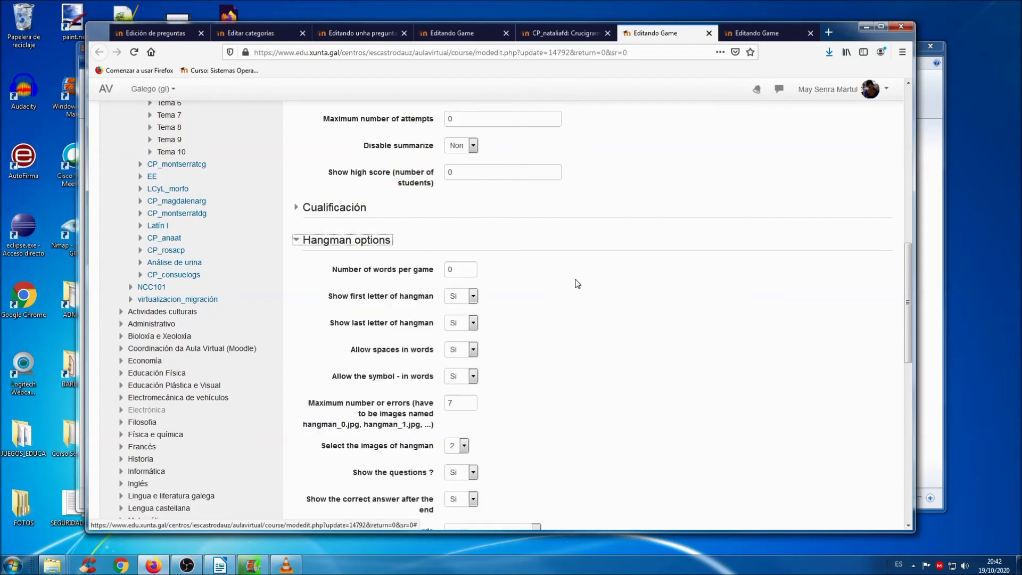
scroll(572, 303, down, 3)
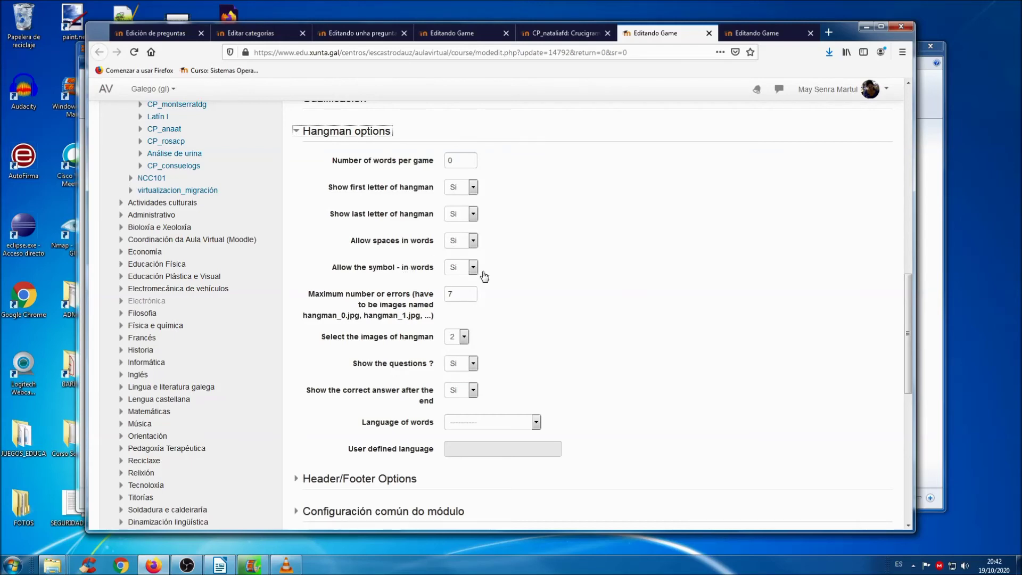
scroll(585, 292, down, 2)
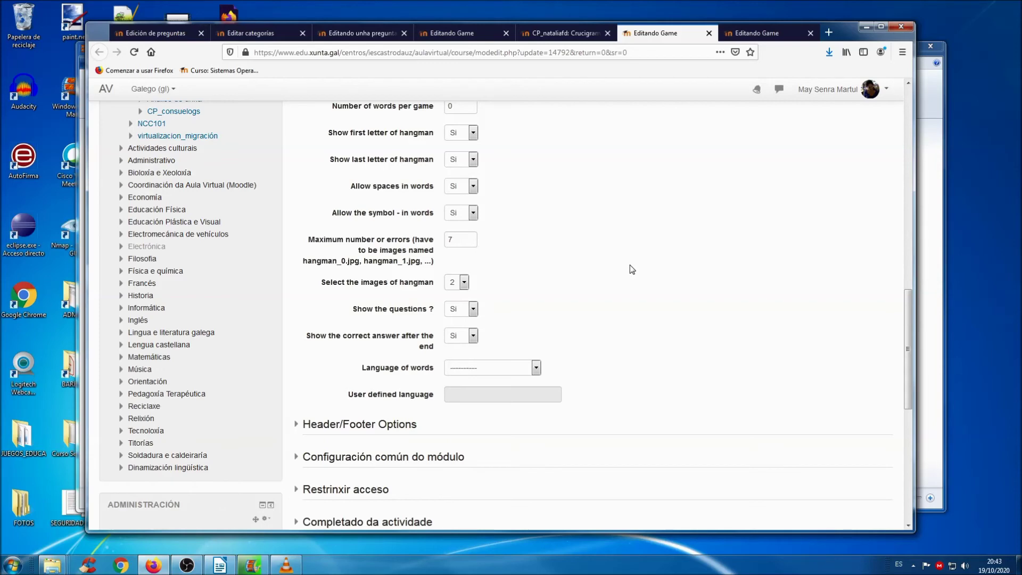
scroll(632, 270, down, 2)
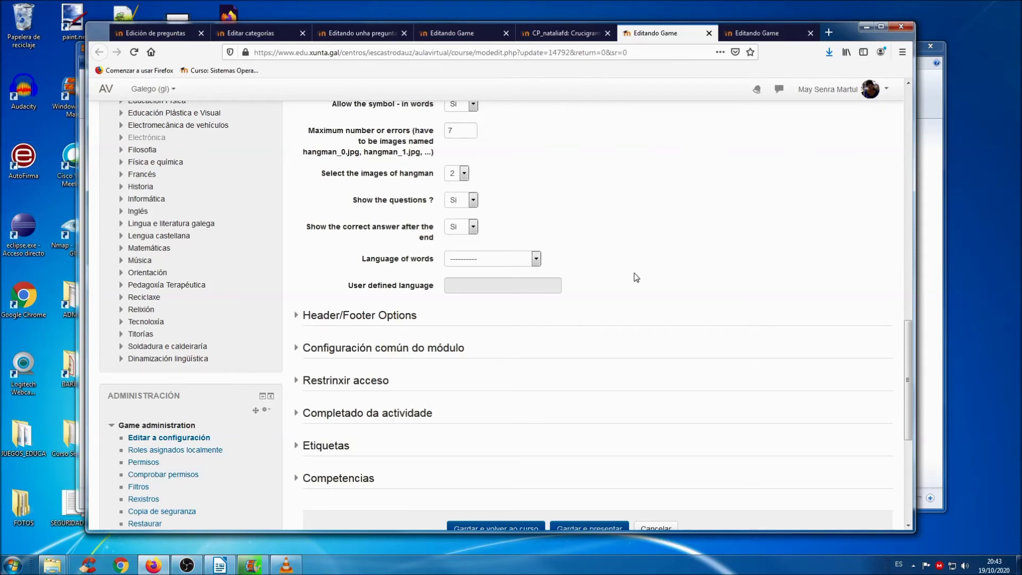
scroll(633, 276, down, 3)
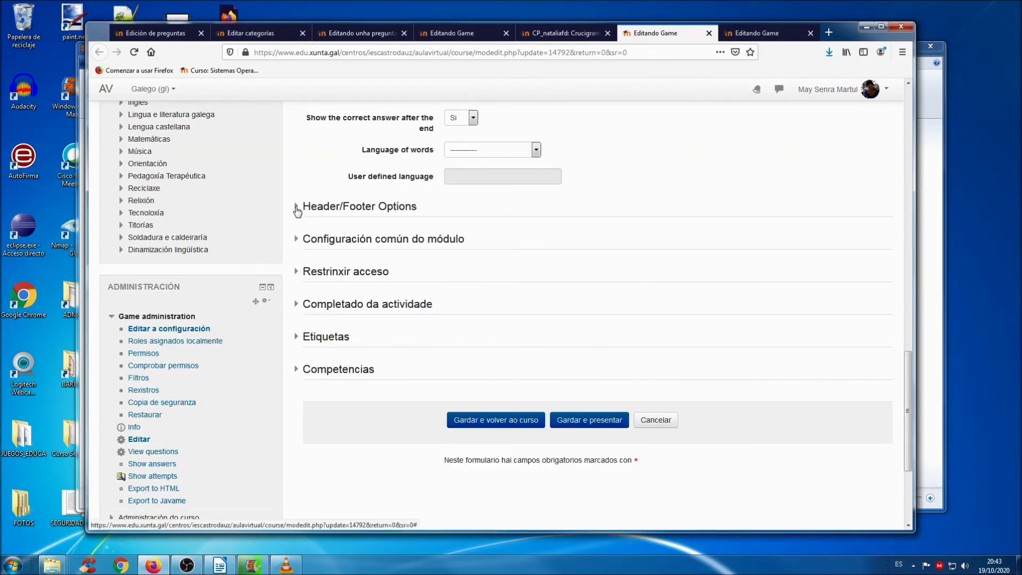
Check the header and footer texts of the Hangman game, and save its settings so that the game is displayed.
click(297, 211)
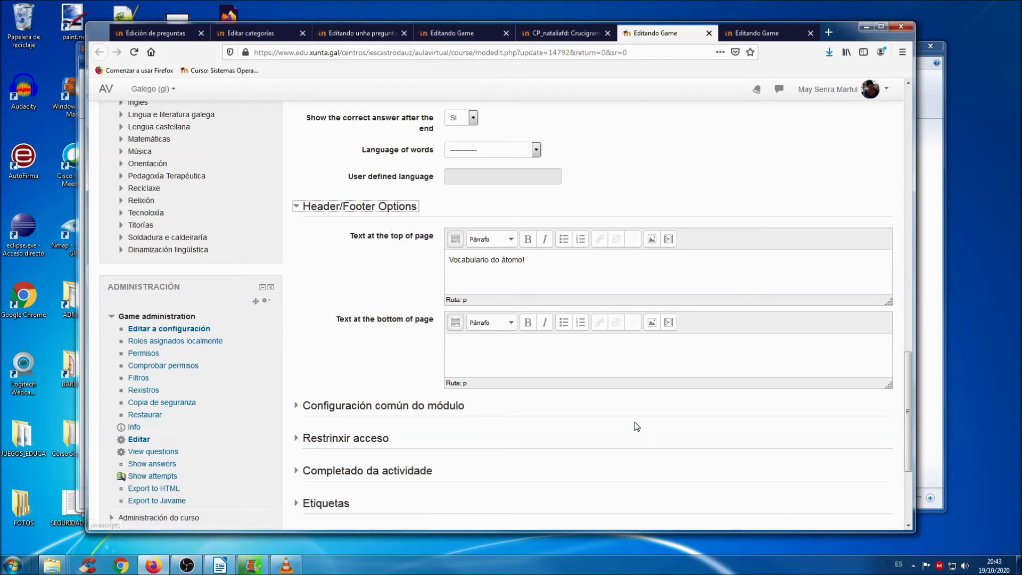
scroll(633, 420, down, 3)
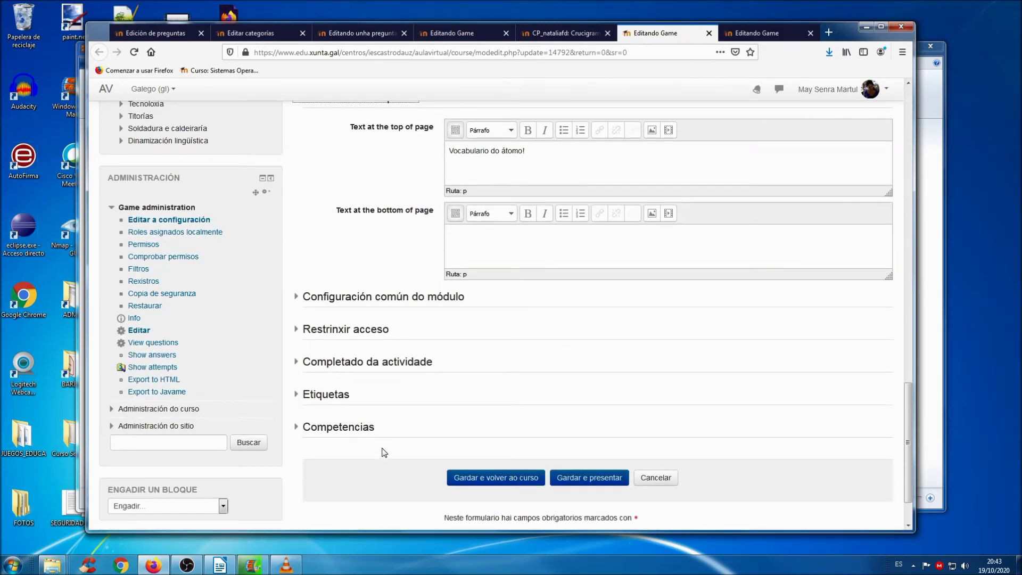
click(605, 477)
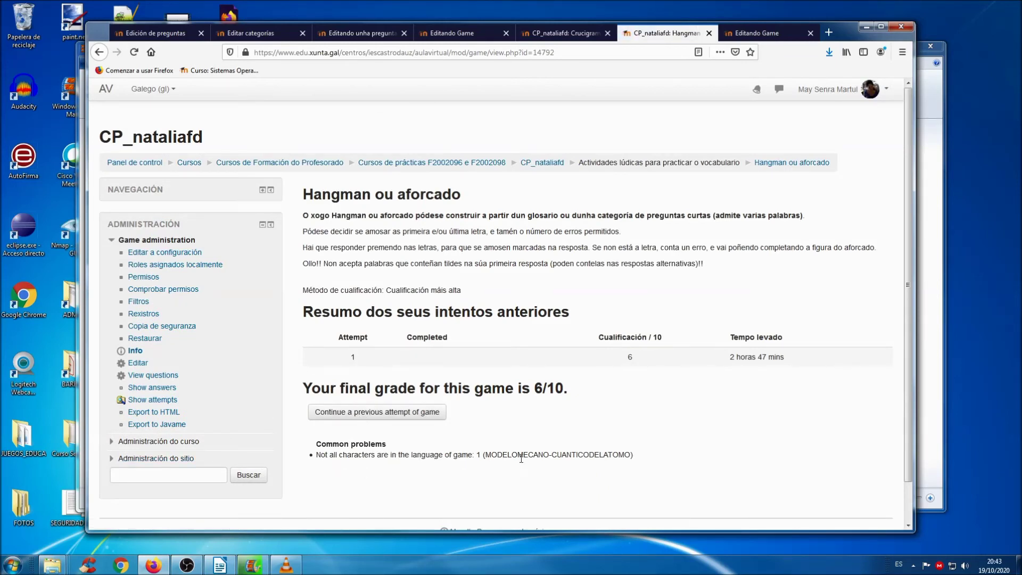
Highlight the word listed under Common problems, and continue the previous attempt of the Hangman game.
drag(634, 456, 478, 455)
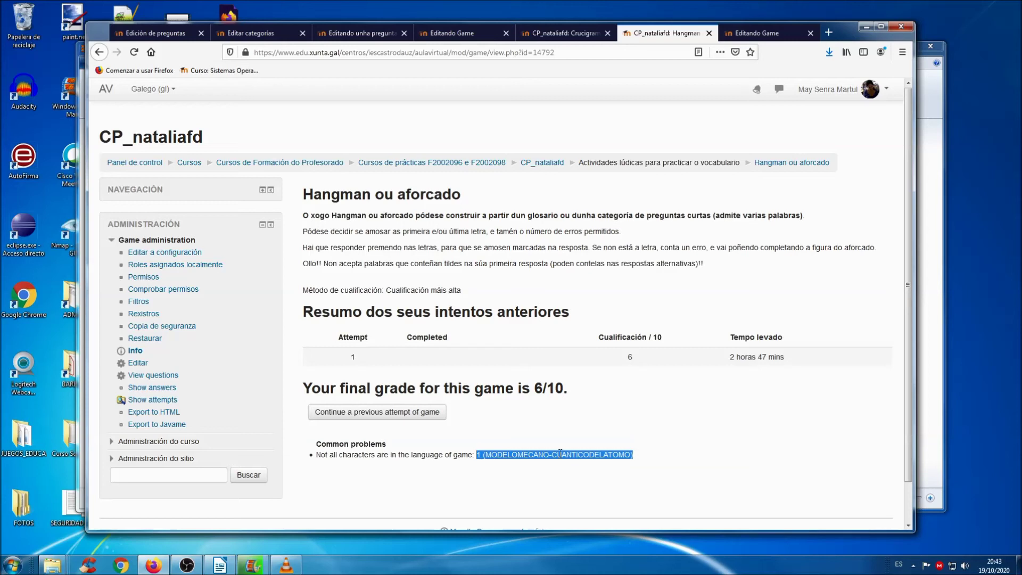
click(366, 413)
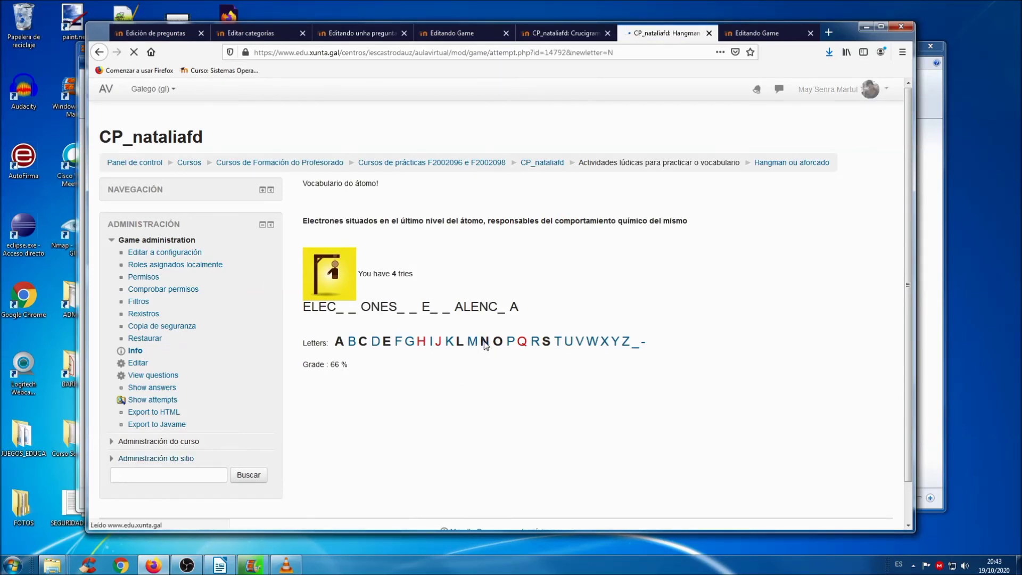
Guess the letters T, W and Y in the Hangman word about electrons in the atom's last level.
click(559, 342)
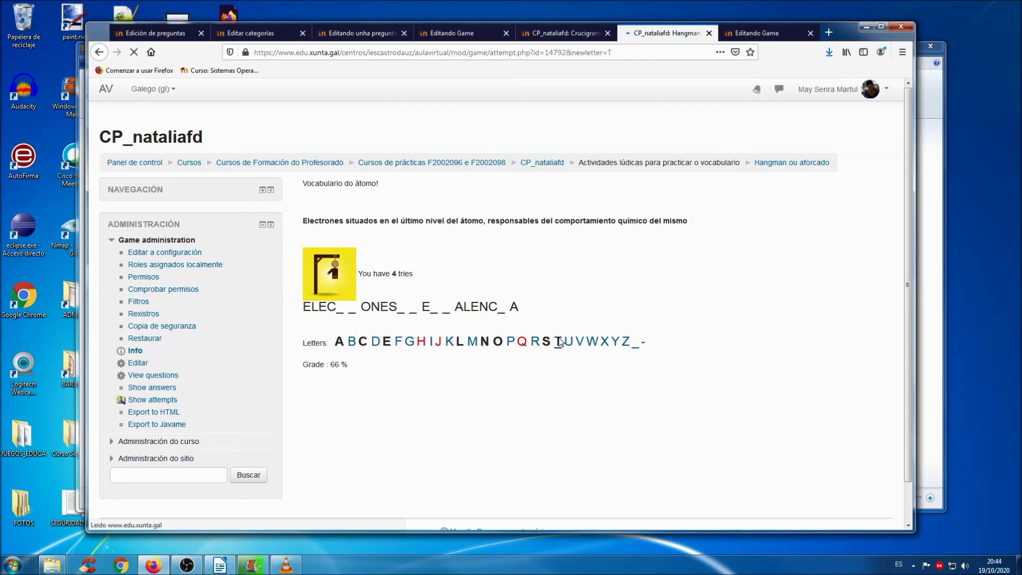
click(593, 341)
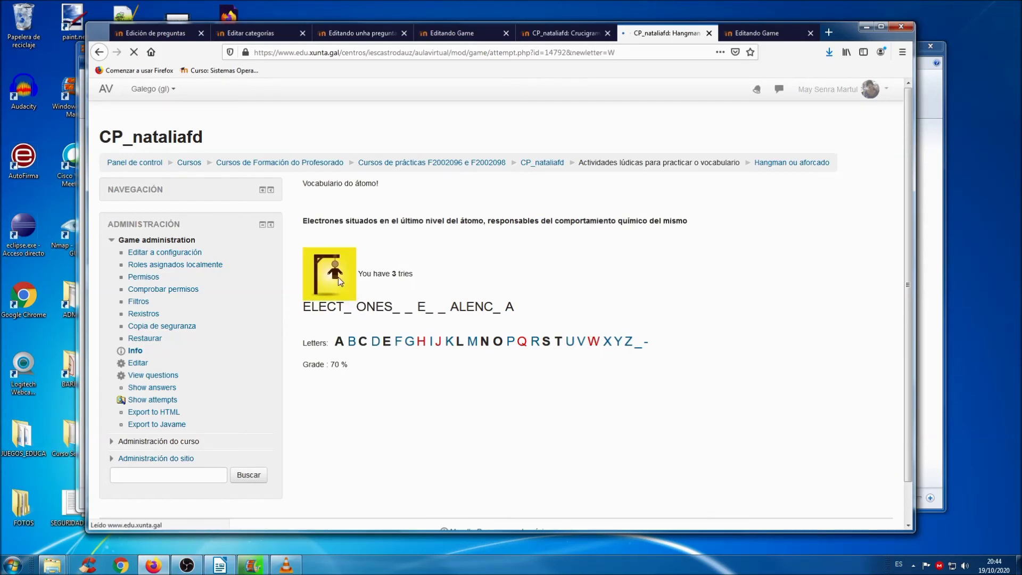
click(617, 342)
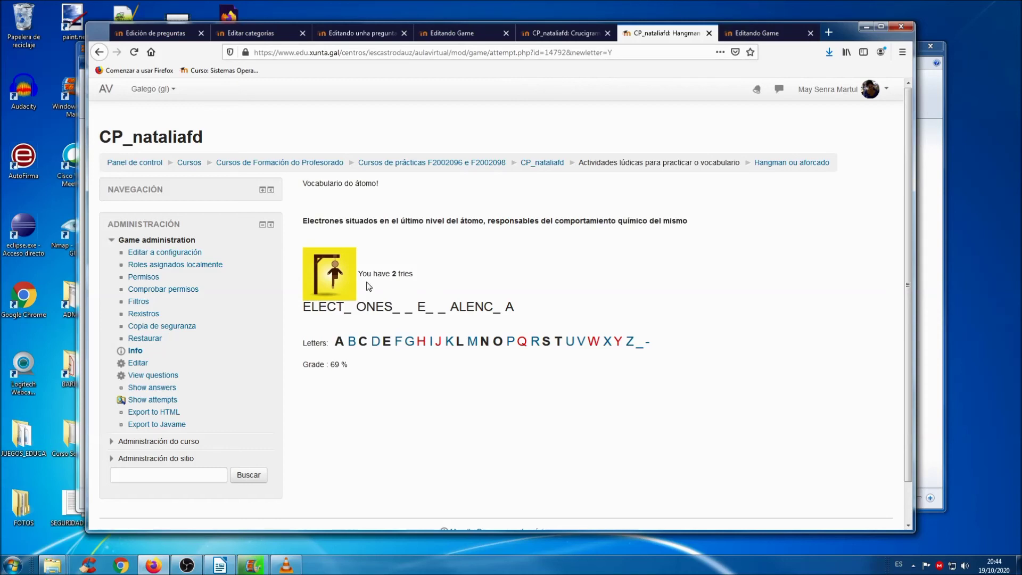
Open the settings of the Snakes and Ladders game and examine its description, source of questions and question category.
click(775, 33)
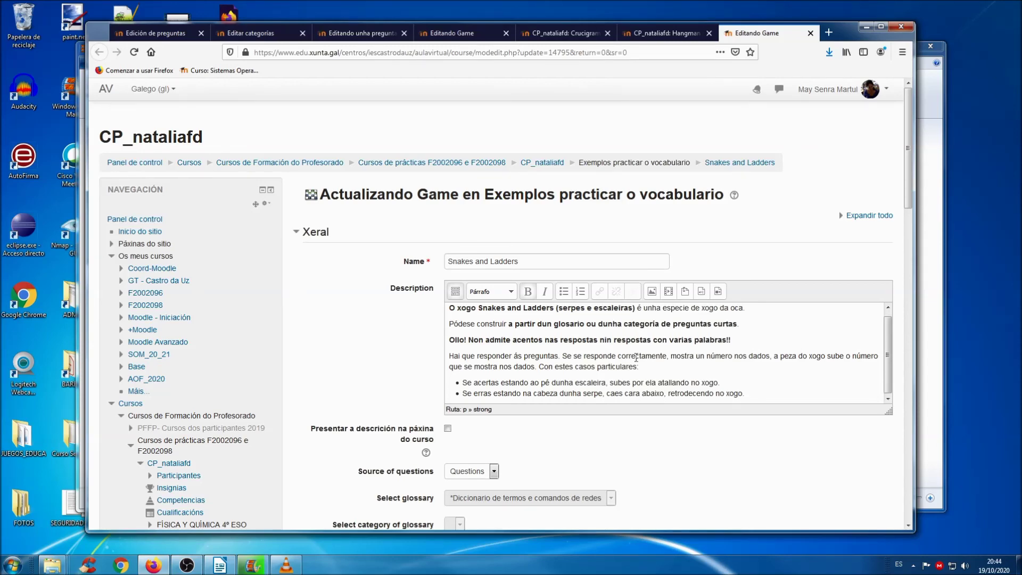
scroll(635, 357, down, 3)
scroll(635, 357, down, 1)
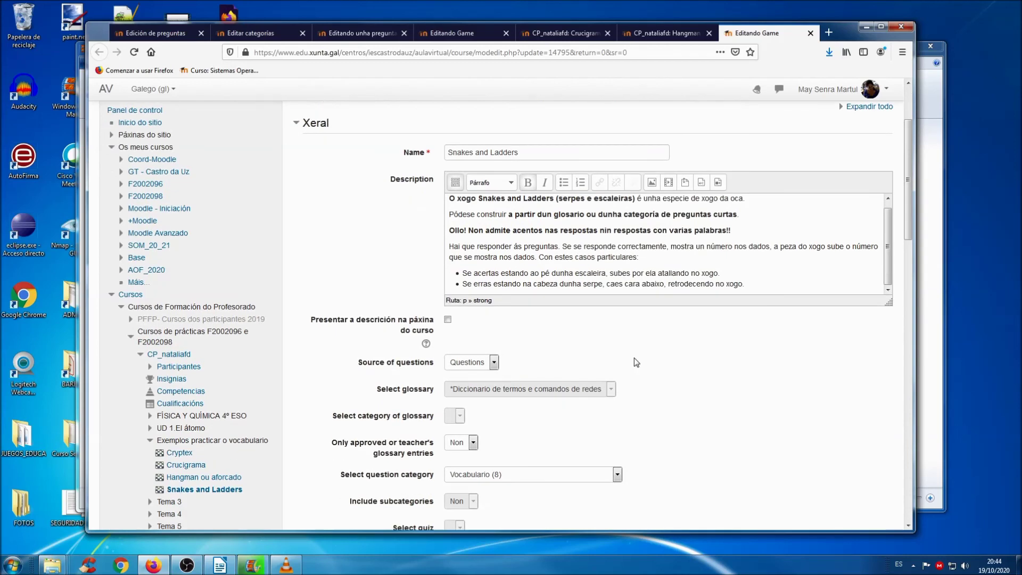
scroll(635, 364, down, 8)
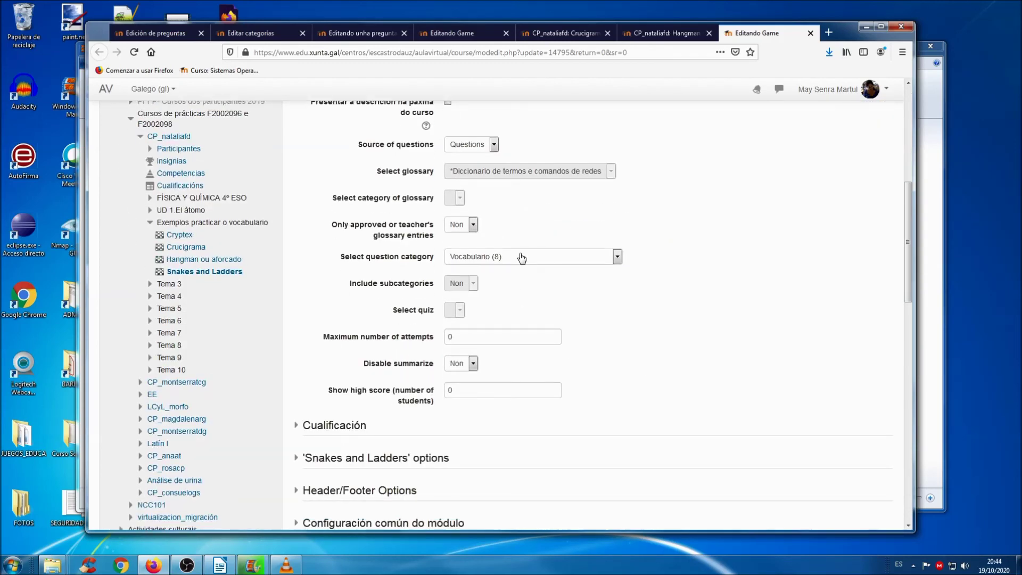
scroll(614, 311, down, 8)
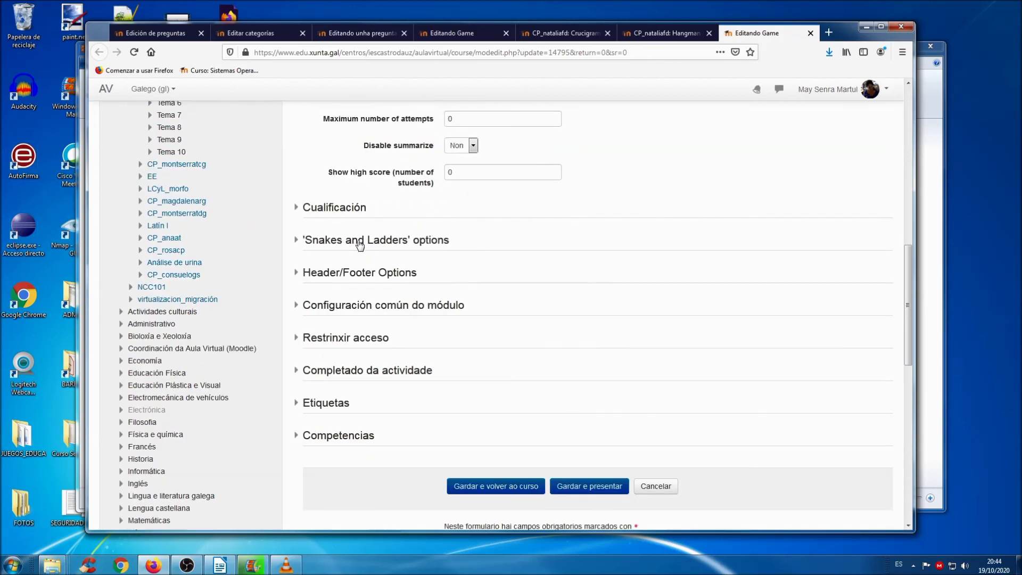
Examine the Snakes and Ladders options for layout, background, snake and ladder positions, columns, rows, spacing and picture size.
click(297, 240)
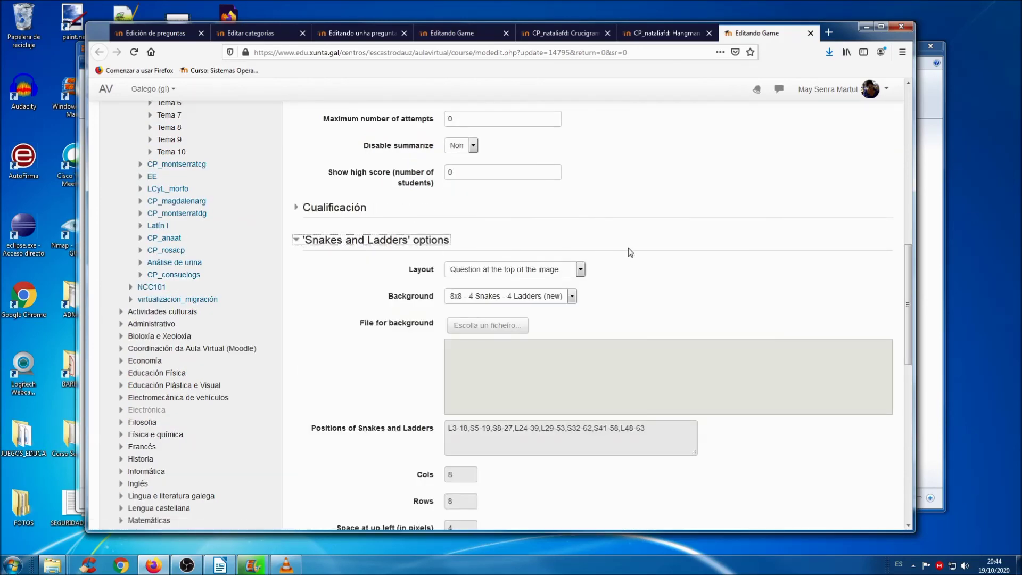
scroll(628, 247, down, 4)
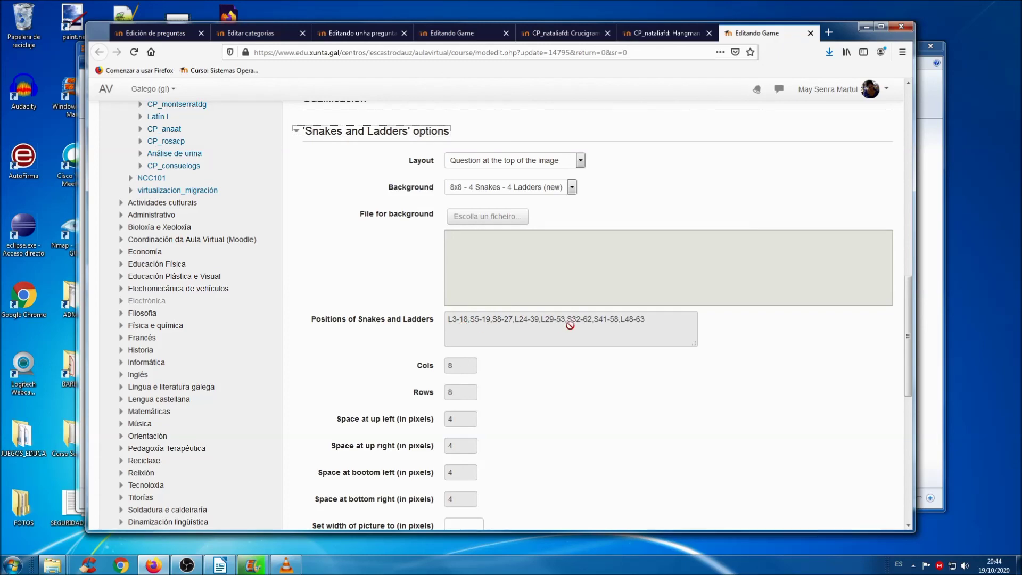
scroll(661, 383, down, 2)
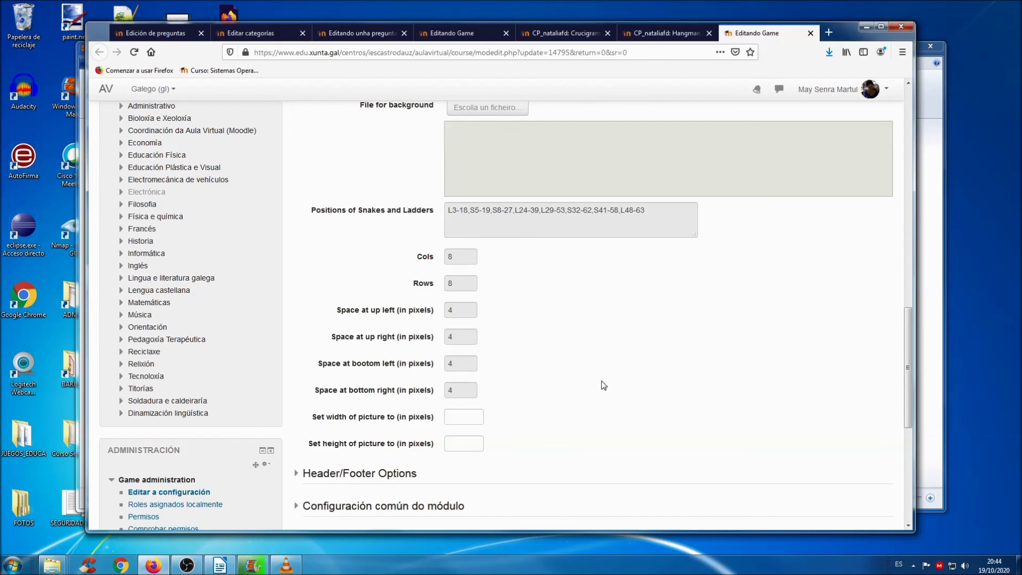
scroll(585, 384, down, 4)
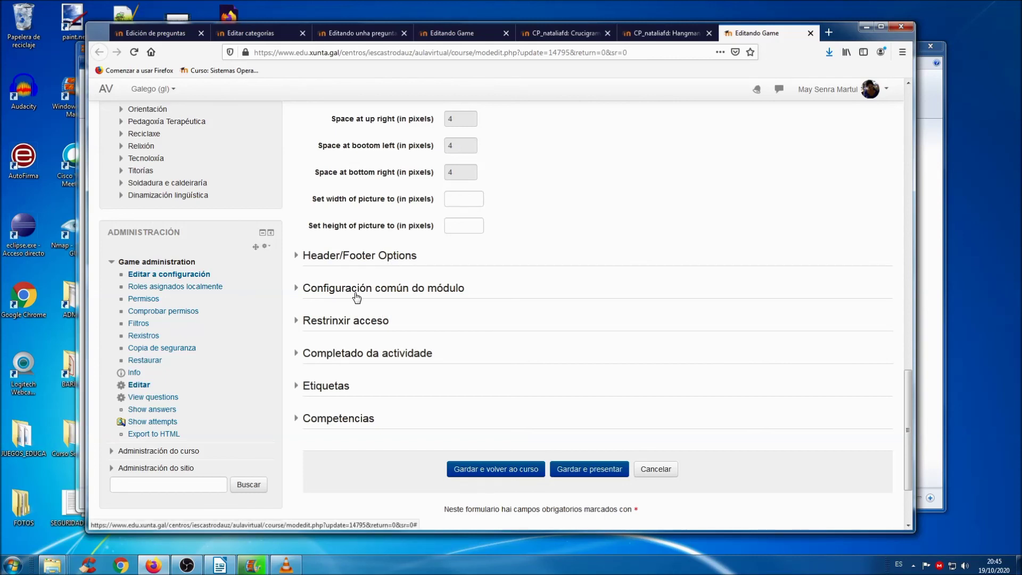
Save and display the Snakes and Ladders game, and continue its previous attempt to view the question and board.
click(589, 471)
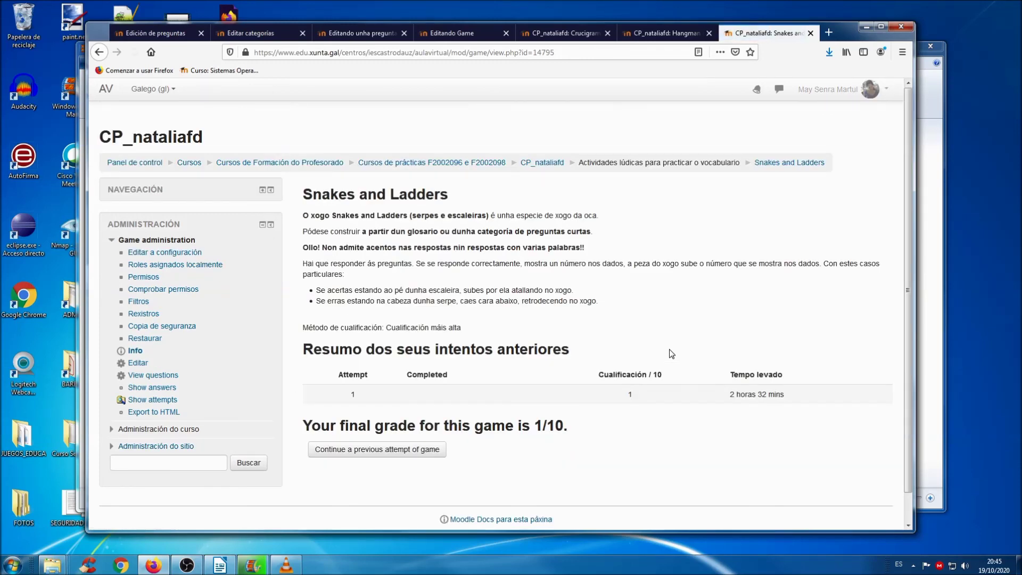
click(369, 450)
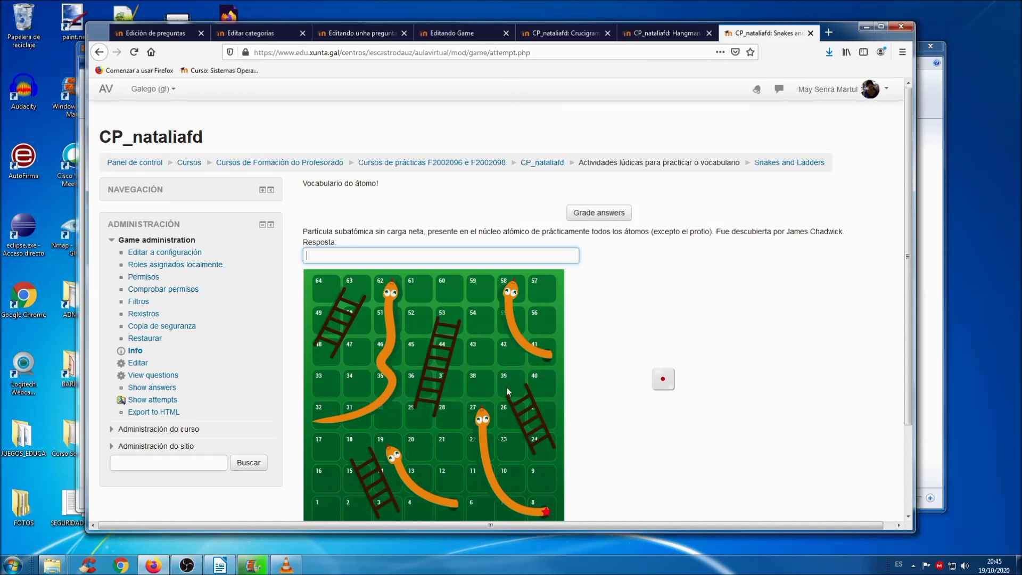
scroll(709, 338, down, 3)
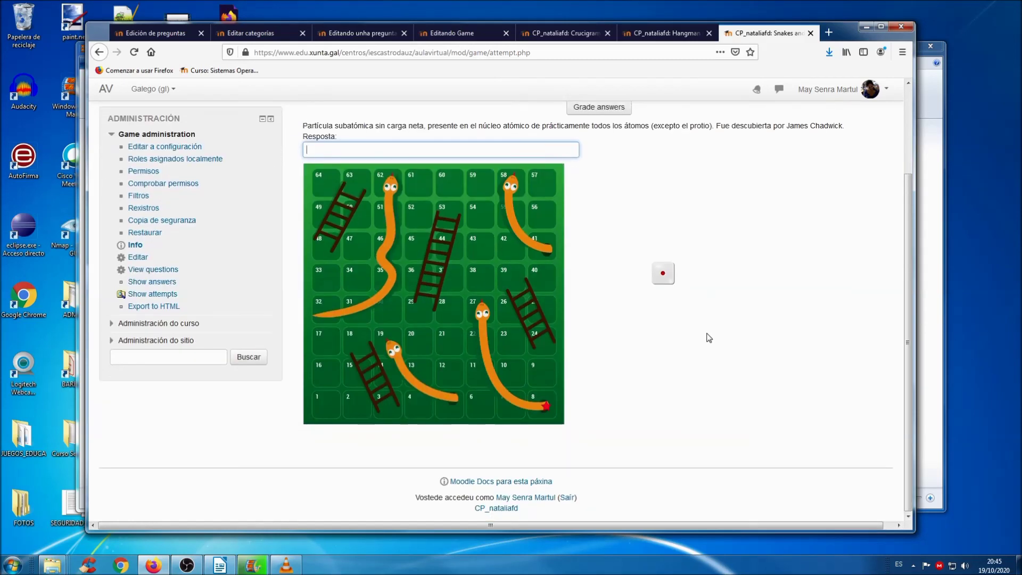
scroll(710, 338, up, 2)
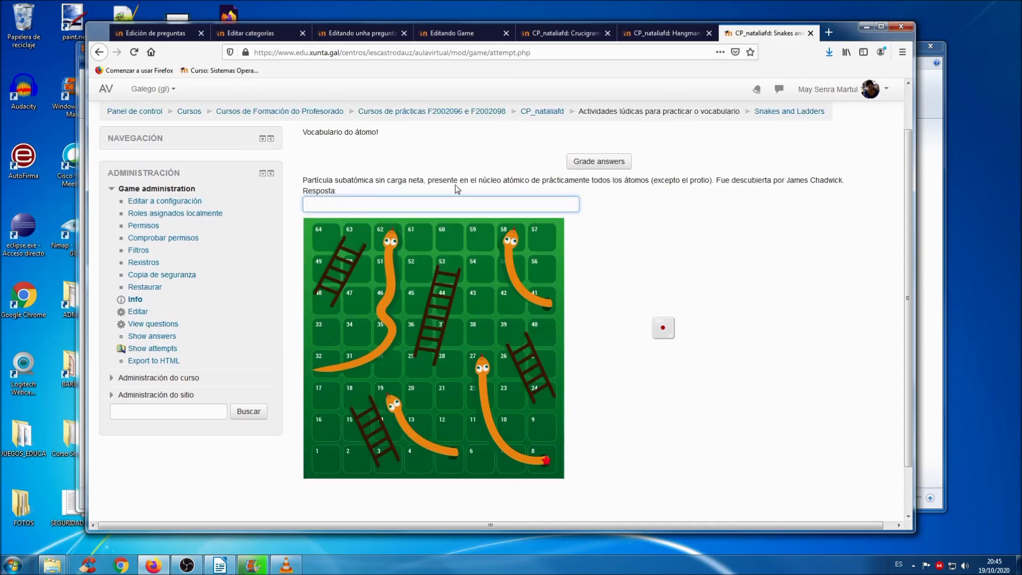